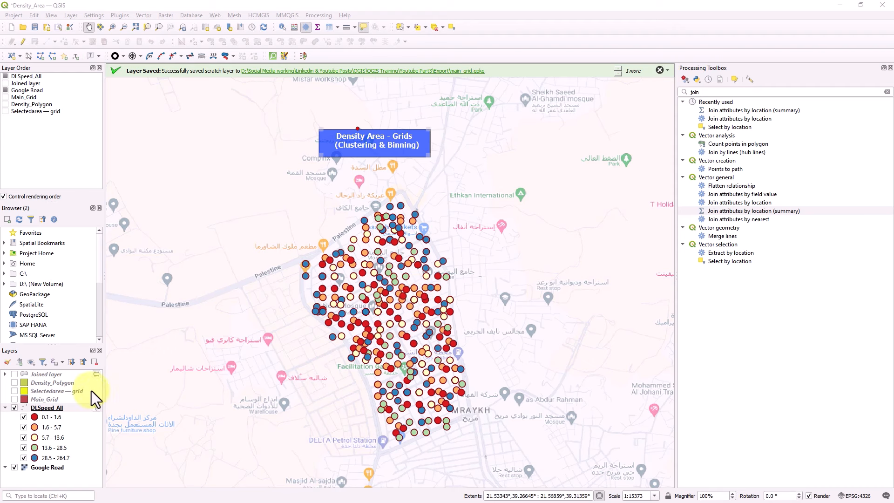
Hide the DLSpeed_All layer, show the Joined layer and expand its legend
{"action": "left_click", "coordinate": [15, 407]}
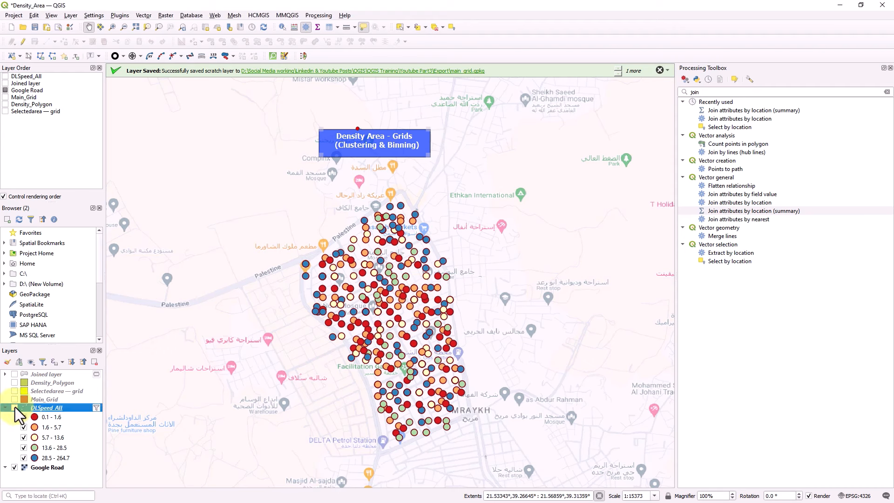
{"action": "left_click", "coordinate": [16, 373]}
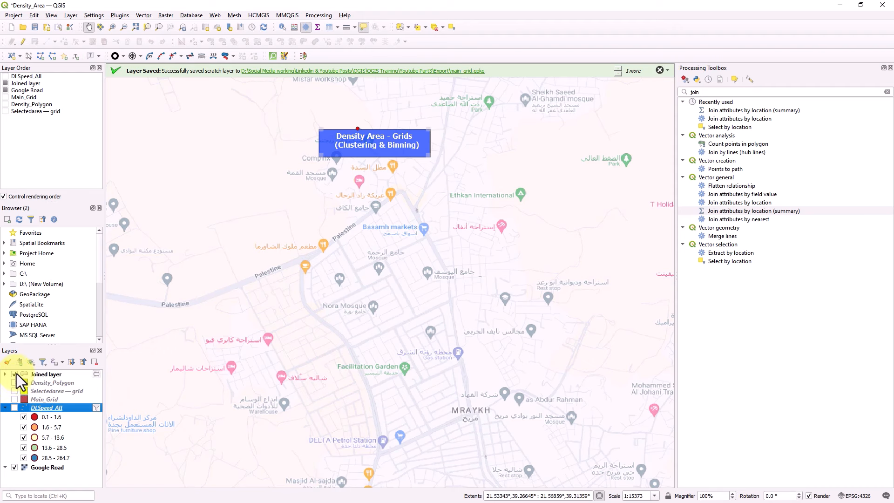
{"action": "left_click", "coordinate": [5, 375]}
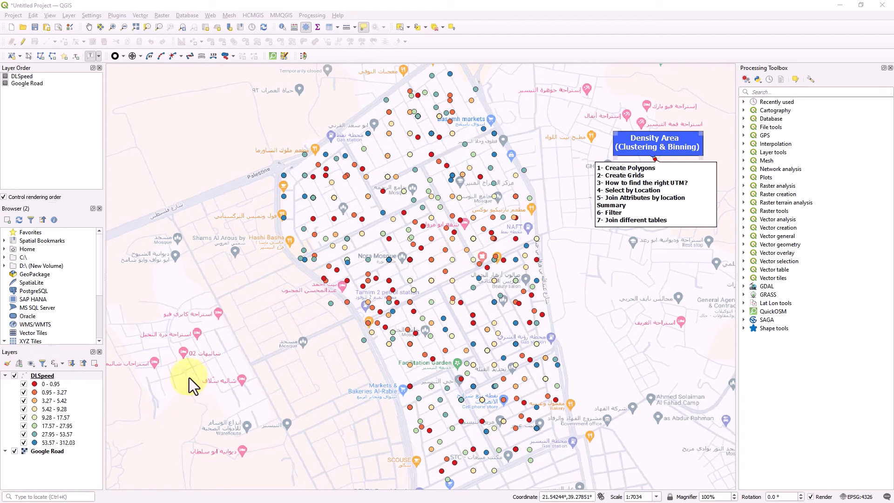
Review the records in the DLSpeed layer's attribute table beside the map, including the speed, coordinate and TECH columns
{"action": "right_click", "coordinate": [72, 376]}
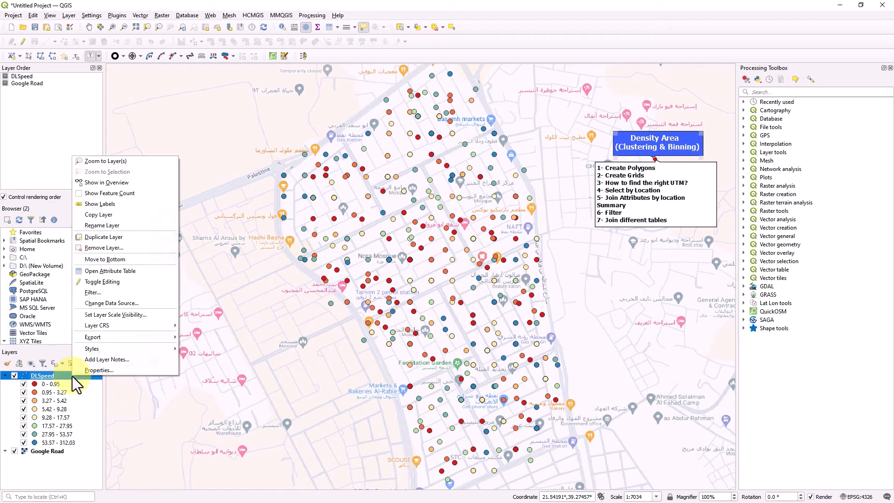
{"action": "left_click", "coordinate": [100, 273]}
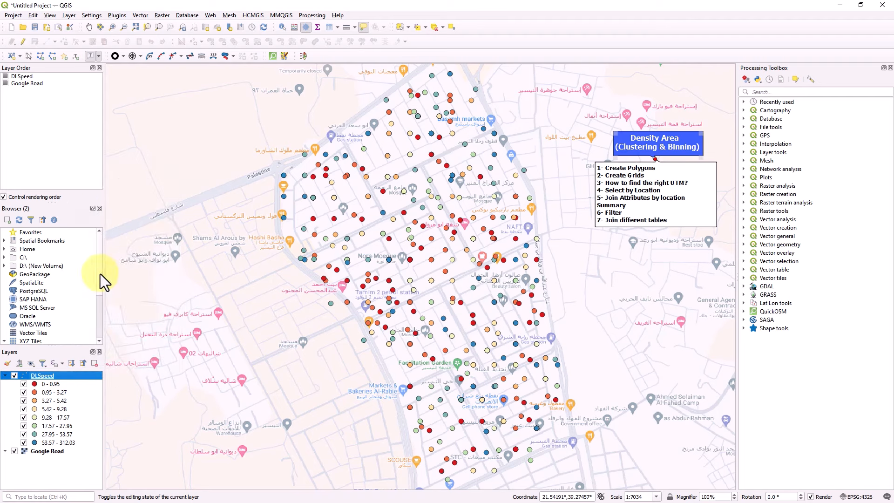
{"action": "left_click_drag", "start_coordinate": [311, 145], "coordinate": [405, 88]}
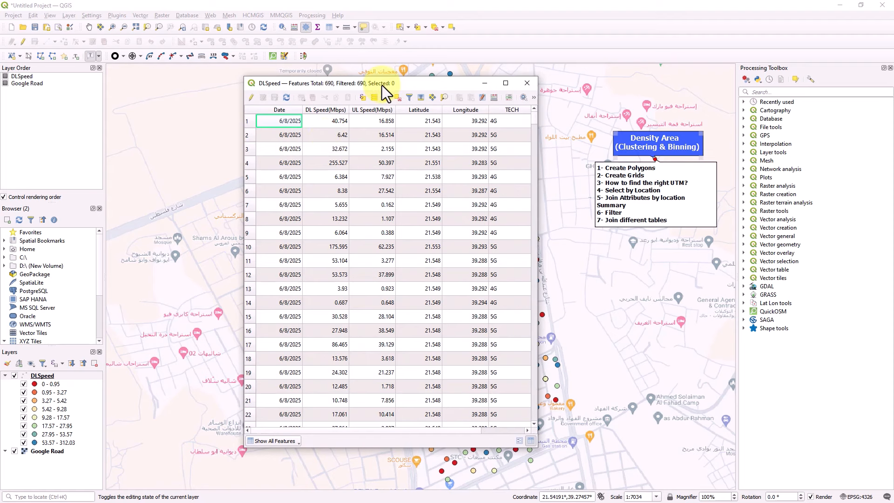
{"action": "left_click_drag", "start_coordinate": [382, 84], "coordinate": [638, 104]}
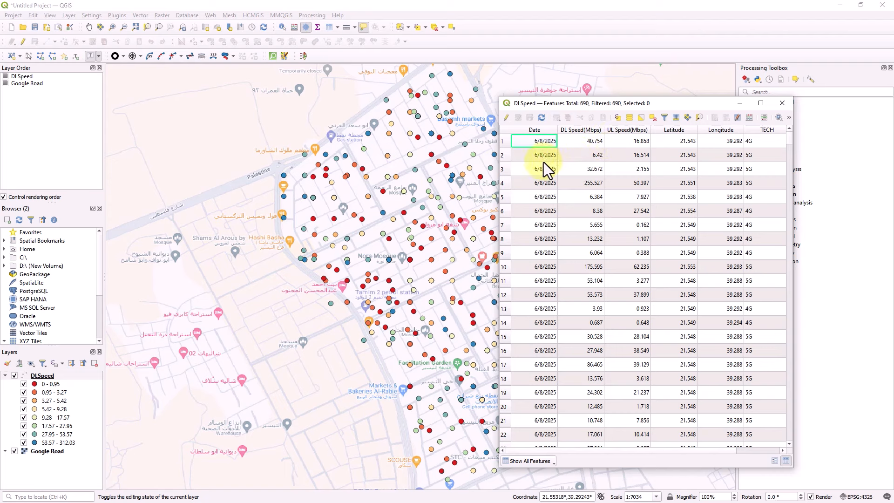
{"action": "mouse_move", "coordinate": [789, 138]}
{"action": "left_mouse_down"}
{"action": "mouse_move", "coordinate": [783, 288]}
{"action": "mouse_move", "coordinate": [781, 134]}
{"action": "left_mouse_up"}
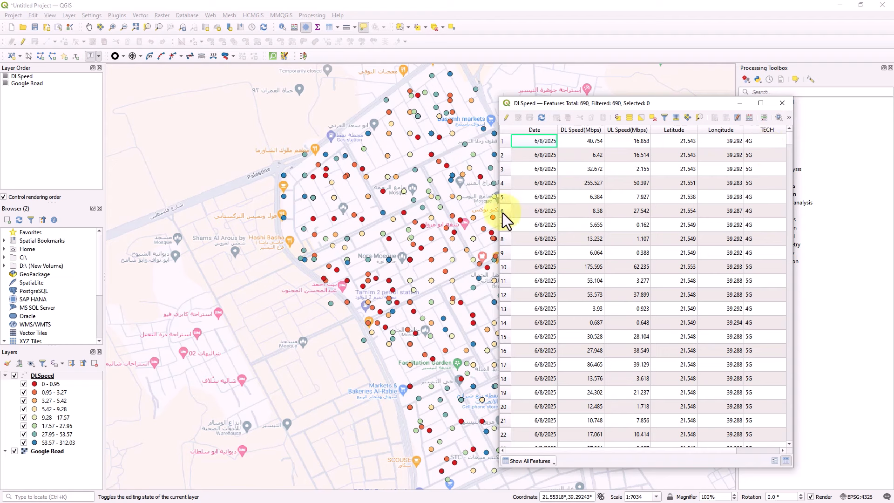
{"action": "left_click", "coordinate": [783, 103]}
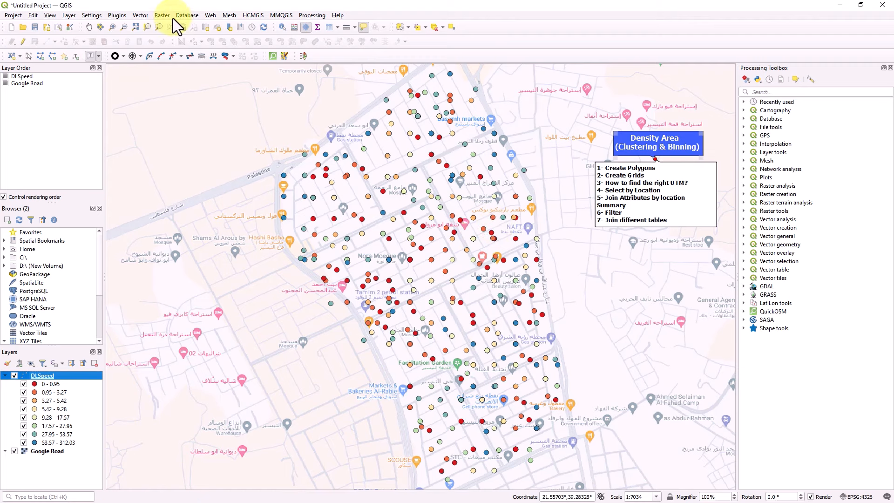
Start a new temporary scratch layer named Clusters with Polygon geometry
{"action": "left_click", "coordinate": [123, 27]}
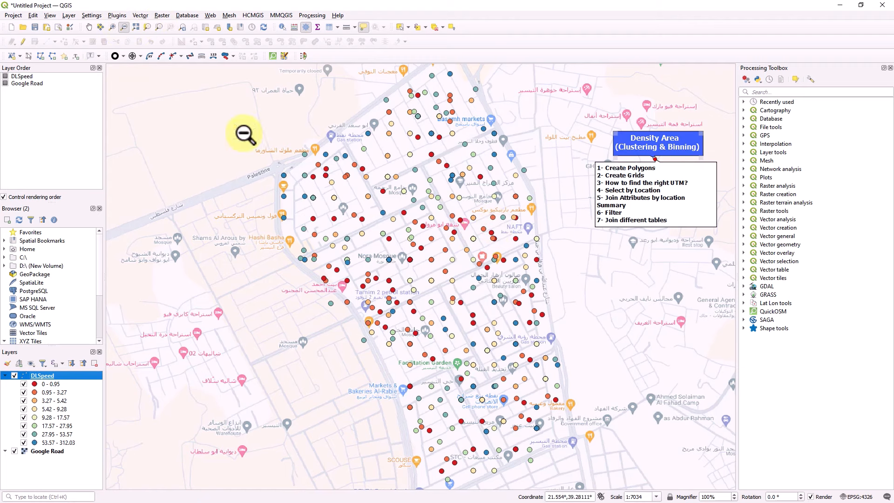
{"action": "left_click", "coordinate": [351, 210]}
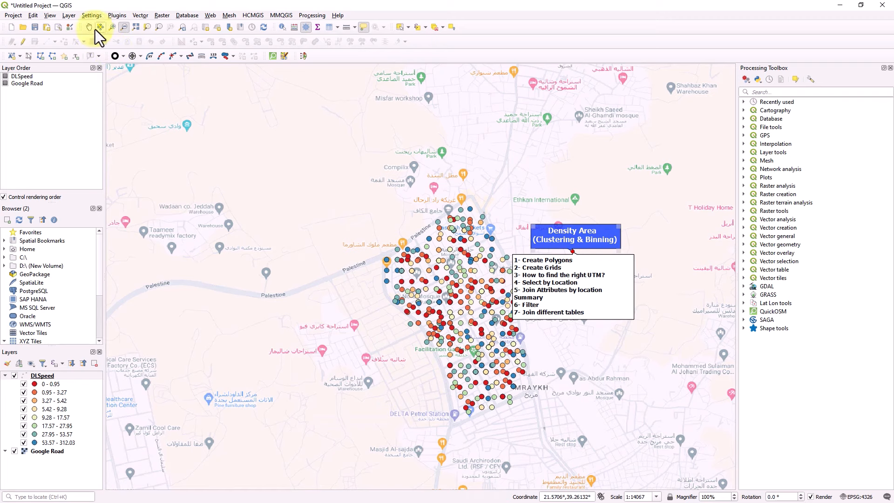
{"action": "left_click", "coordinate": [110, 27]}
{"action": "left_click_drag", "start_coordinate": [319, 156], "coordinate": [638, 440]}
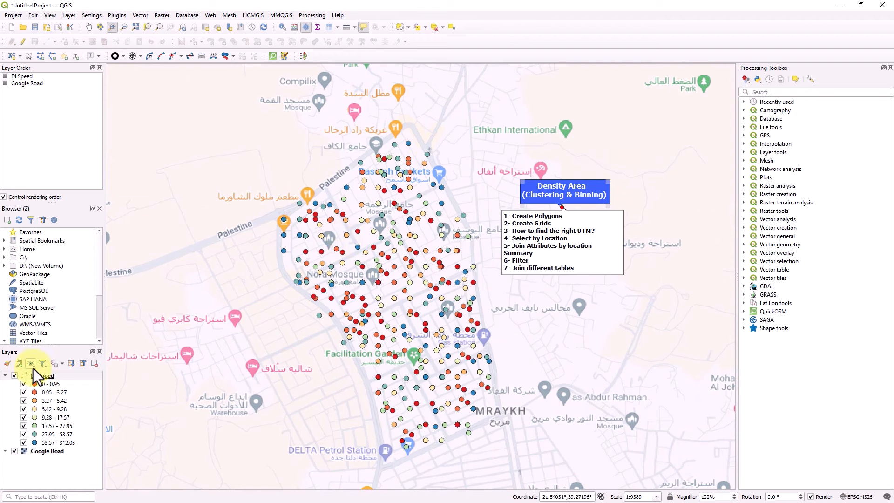
{"action": "left_click", "coordinate": [65, 376]}
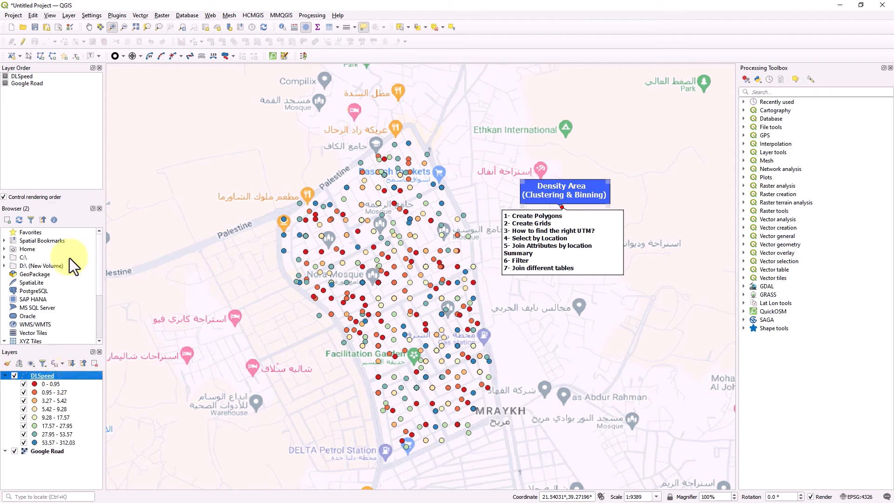
{"action": "left_click", "coordinate": [68, 16]}
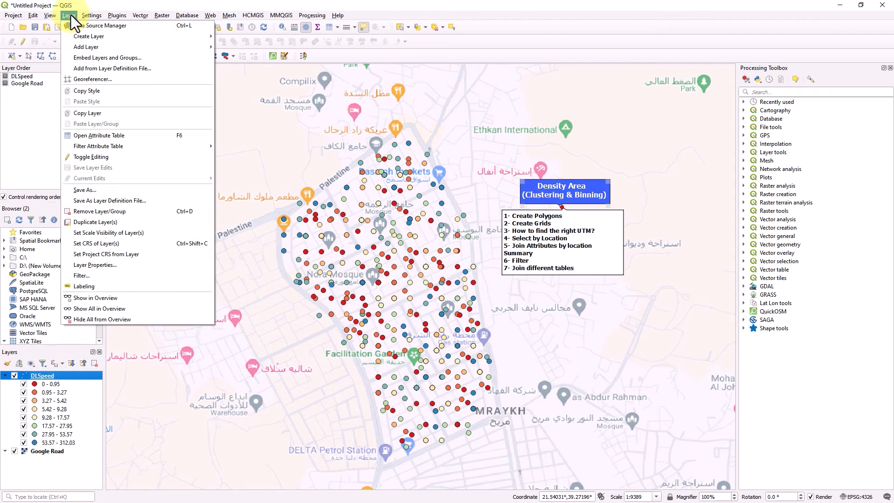
{"action": "mouse_move", "coordinate": [93, 38]}
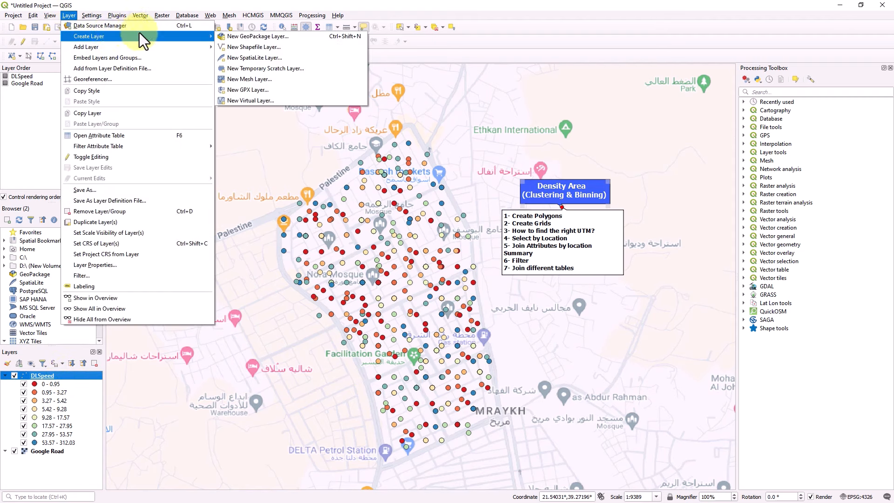
{"action": "left_click", "coordinate": [272, 70]}
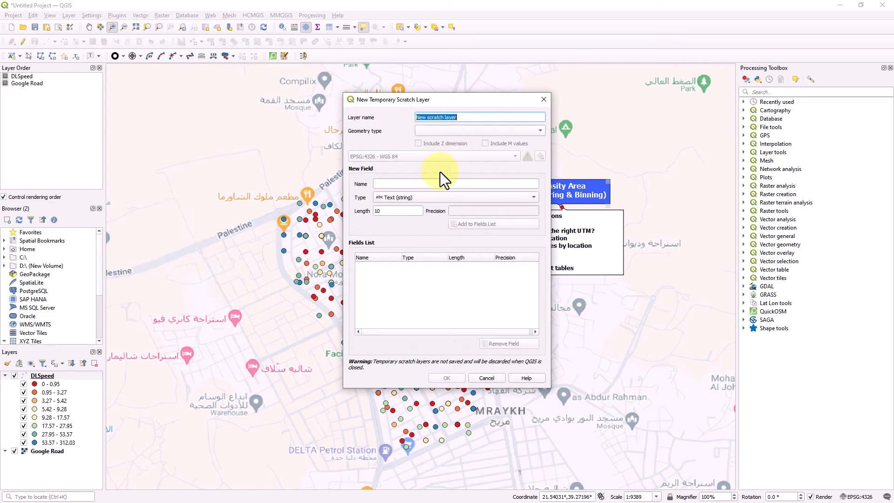
{"action": "left_click", "coordinate": [479, 119]}
{"action": "left_click_drag", "start_coordinate": [479, 119], "coordinate": [359, 107]}
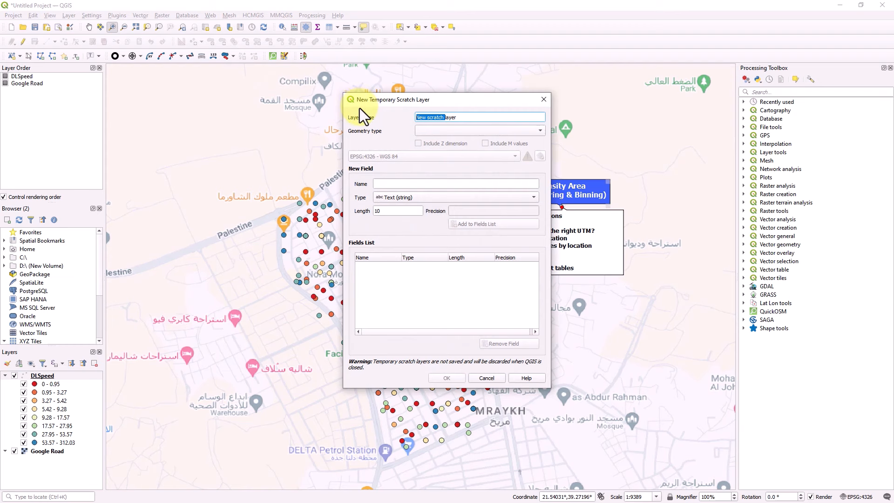
{"action": "key", "text": "shift+End"}
{"action": "key", "text": "Caps_Lock"}
{"action": "type", "text": "C"}
{"action": "key", "text": "Caps_Lock"}
{"action": "type", "text": "lu"}
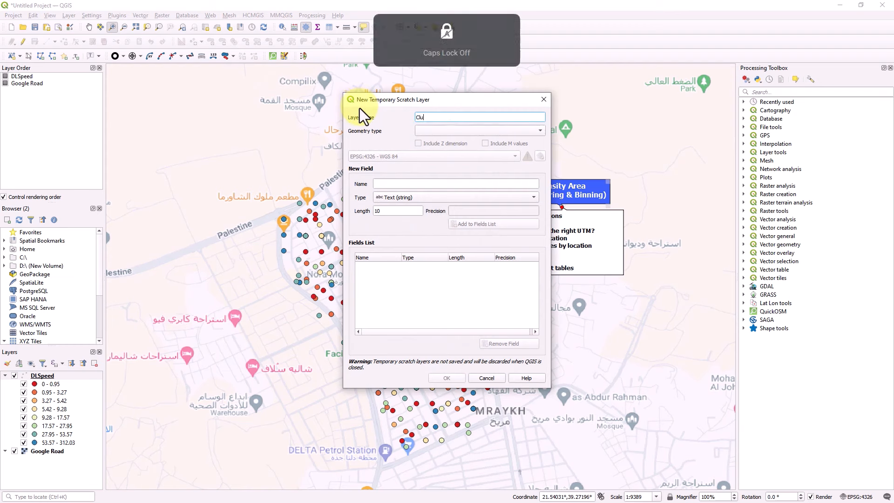
{"action": "type", "text": "sters"}
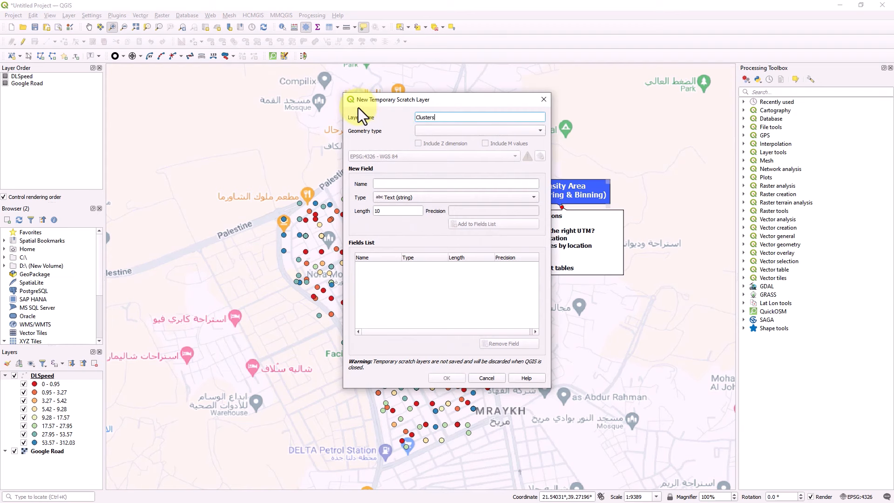
{"action": "left_click", "coordinate": [422, 130]}
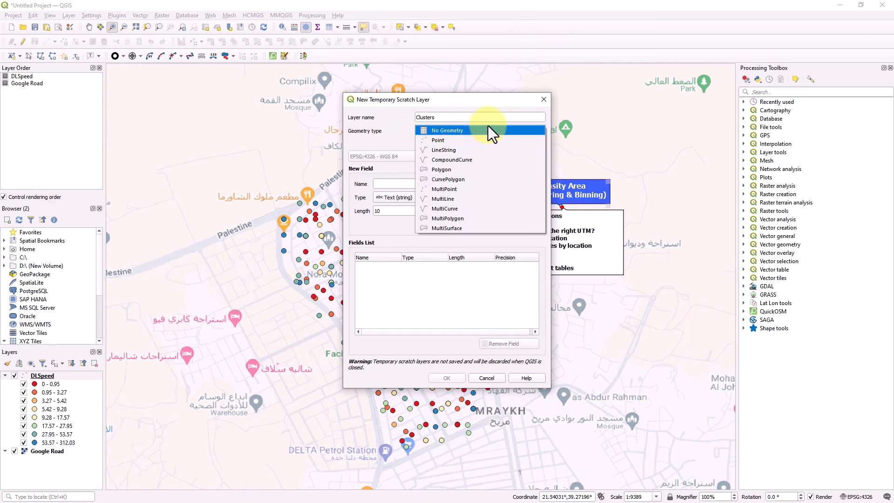
{"action": "left_click", "coordinate": [460, 168]}
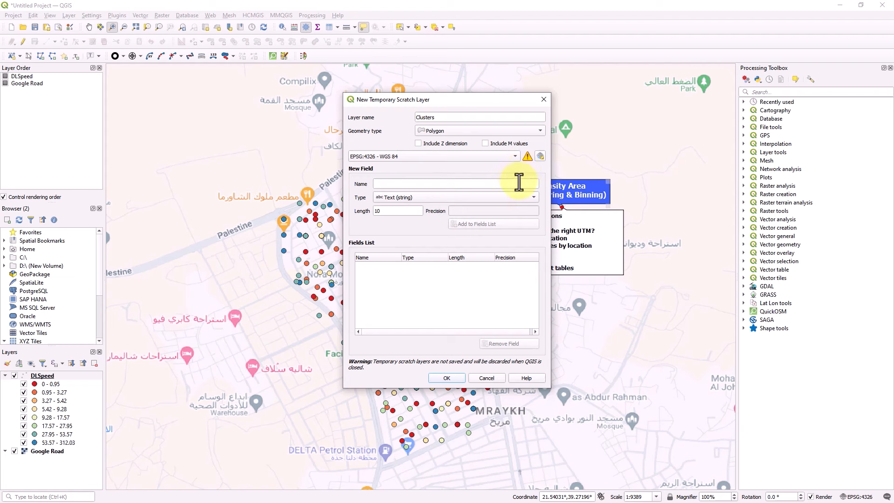
Add a text (string) field called Name with length 10 and create the Clusters layer
{"action": "left_click", "coordinate": [483, 182]}
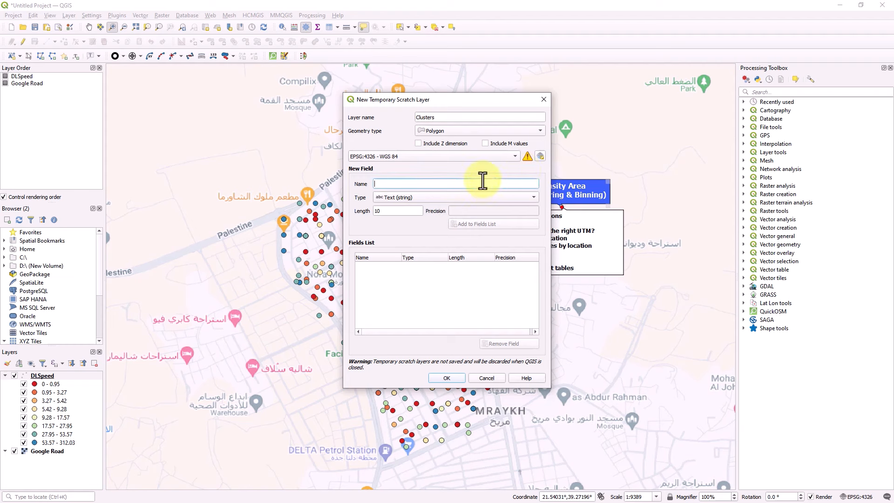
{"action": "key", "text": "Caps_Lock"}
{"action": "type", "text": "N"}
{"action": "key", "text": "Caps_Lock"}
{"action": "type", "text": "ame"}
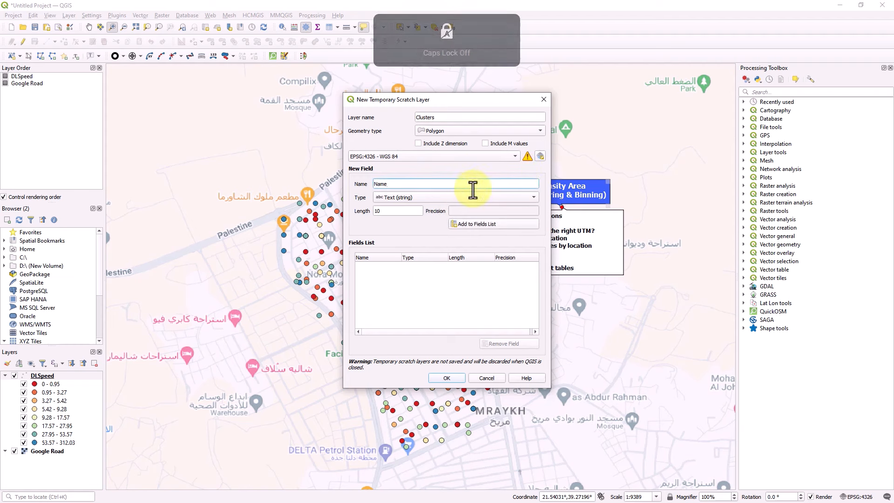
{"action": "left_click", "coordinate": [489, 225]}
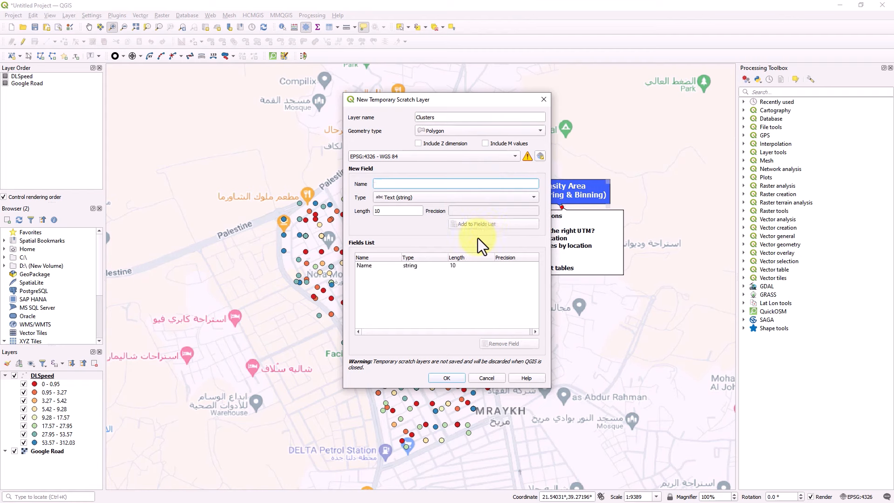
{"action": "left_click", "coordinate": [450, 380]}
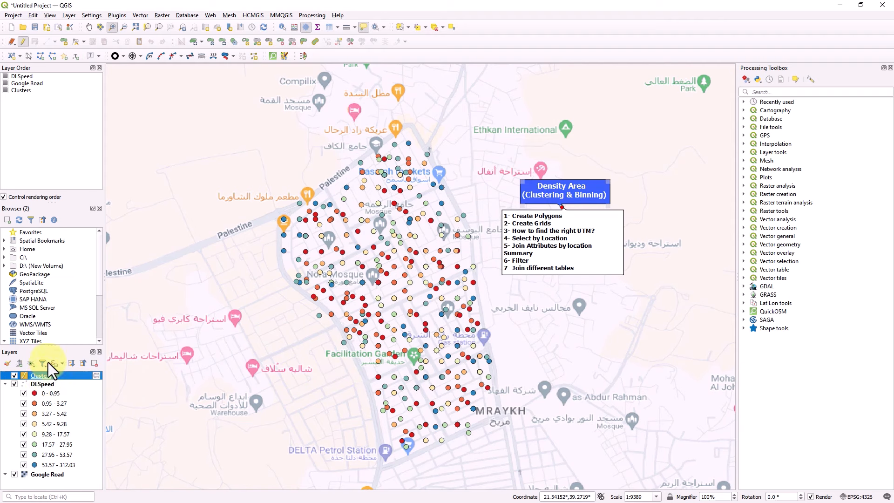
Draw a polygon feature in the Clusters layer along the surrounding roads so it encloses the DLSpeed points
{"action": "left_click", "coordinate": [21, 42]}
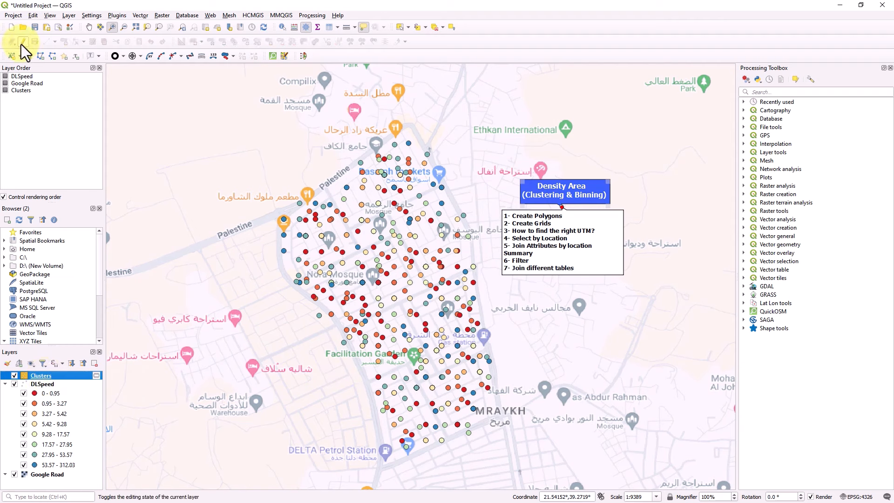
{"action": "left_click", "coordinate": [21, 44]}
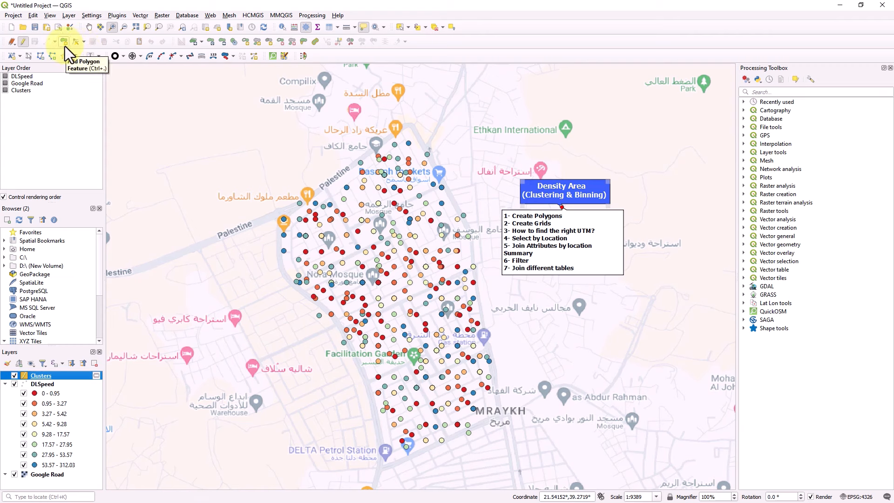
{"action": "left_click", "coordinate": [64, 42]}
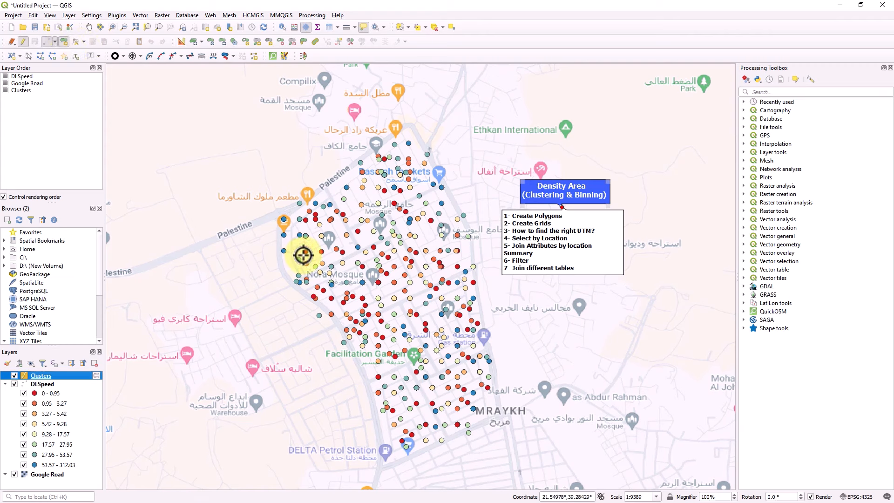
{"action": "left_click", "coordinate": [282, 227]}
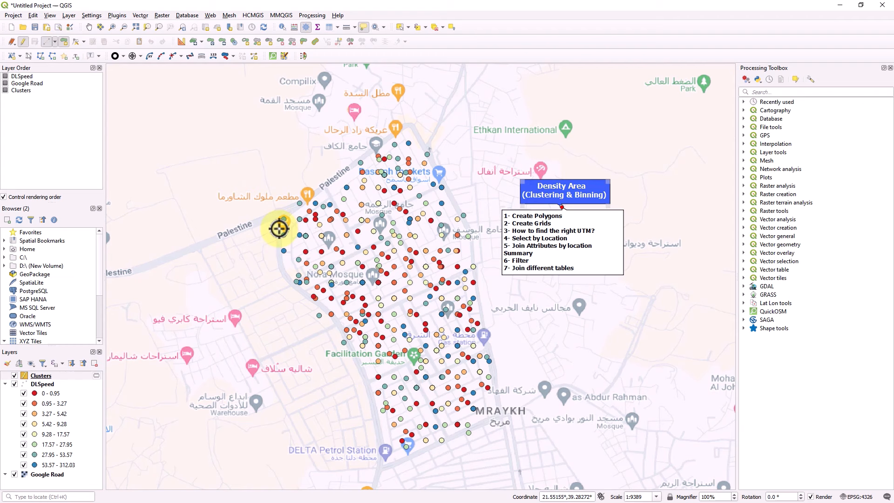
{"action": "left_click", "coordinate": [281, 266]}
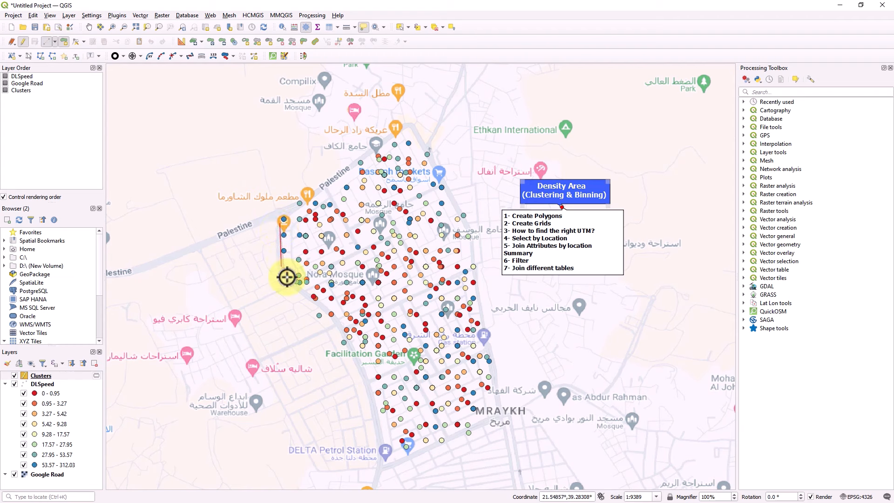
{"action": "left_click", "coordinate": [331, 314]}
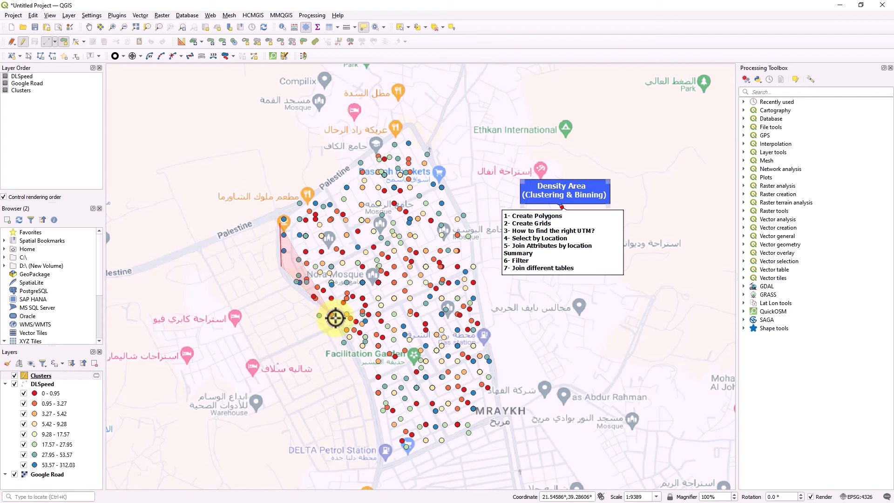
{"action": "left_click", "coordinate": [377, 409]}
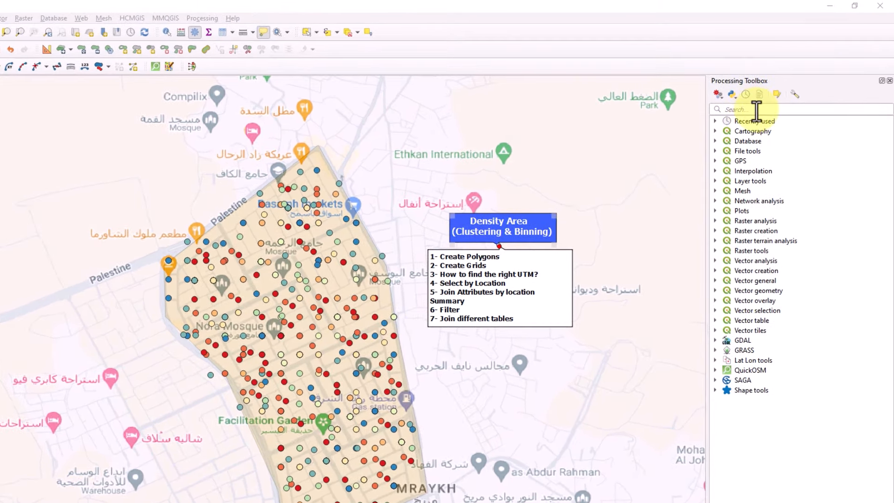
Find and open the Create grid algorithm and set its grid type to Hexagon (Polygon)
{"action": "left_click", "coordinate": [757, 110]}
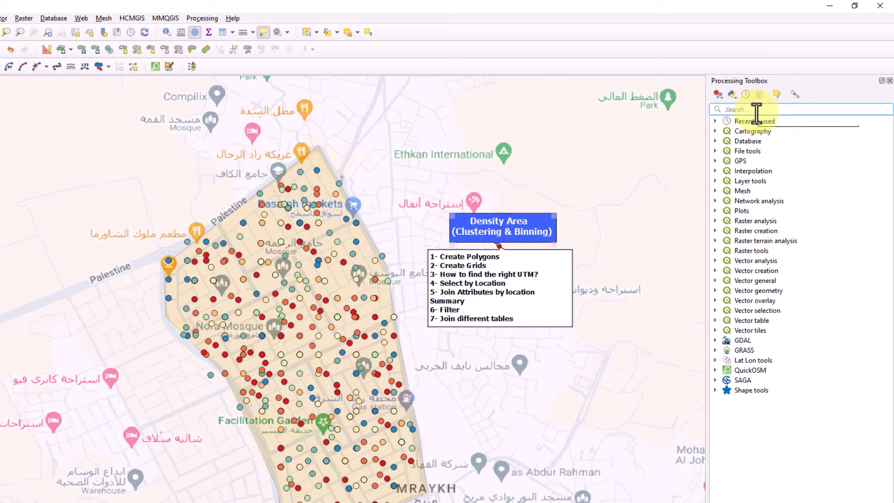
{"action": "type", "text": "create gri"}
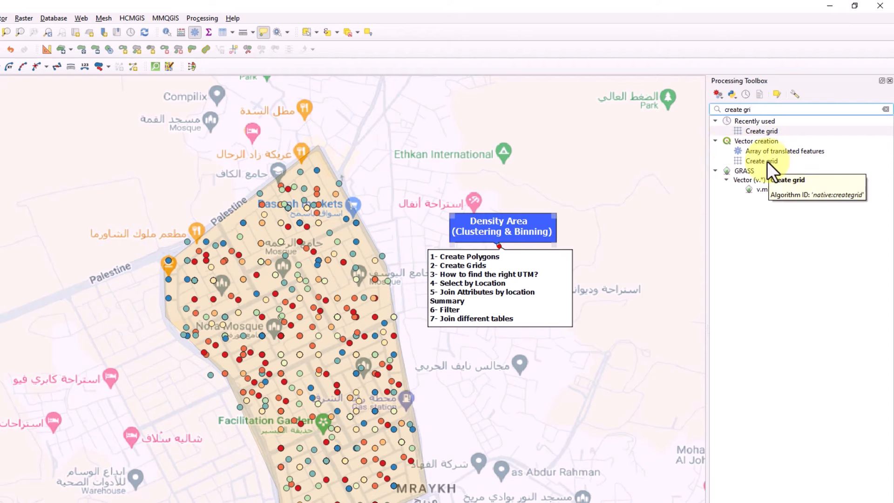
{"action": "left_click", "coordinate": [767, 162]}
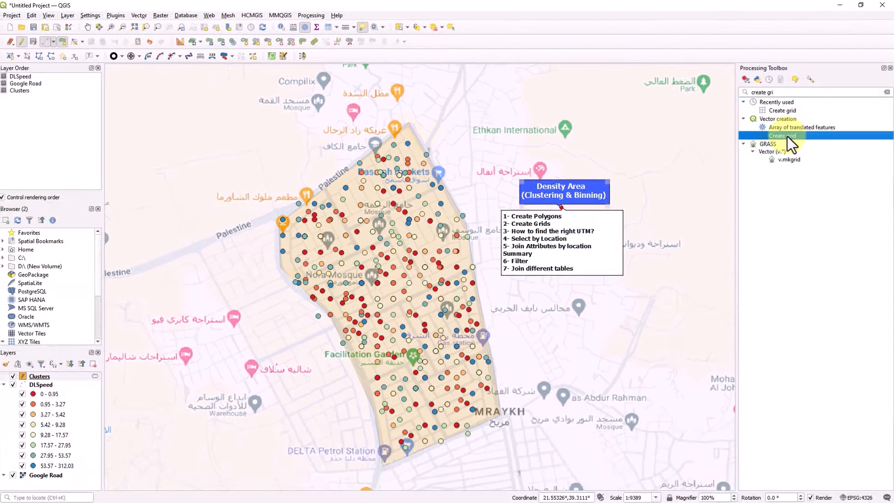
{"action": "double_click", "coordinate": [787, 136]}
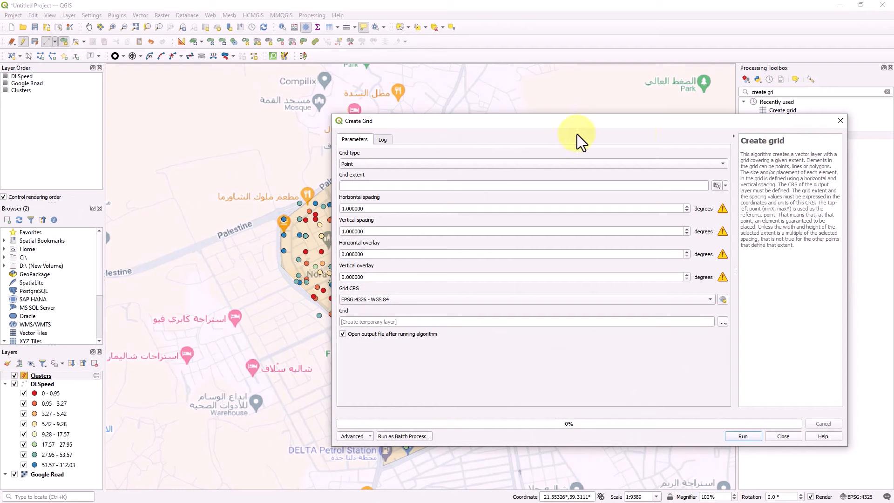
{"action": "left_click_drag", "start_coordinate": [523, 124], "coordinate": [601, 119]}
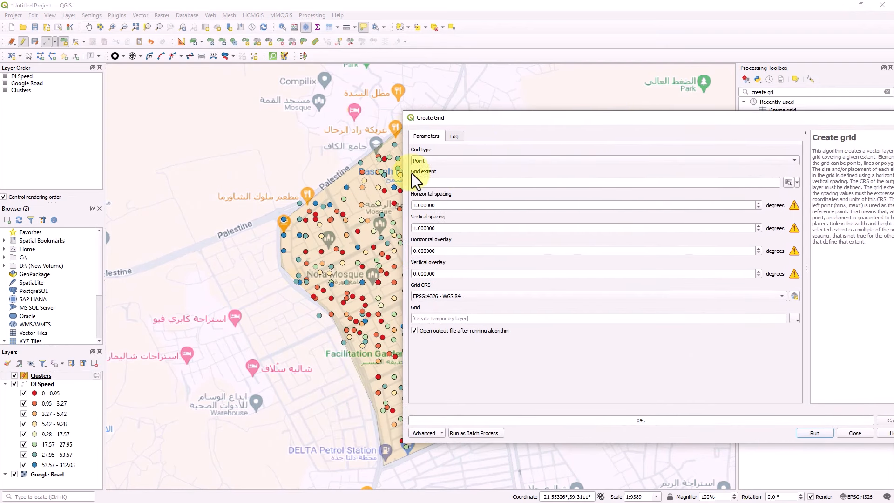
{"action": "left_click", "coordinate": [445, 160]}
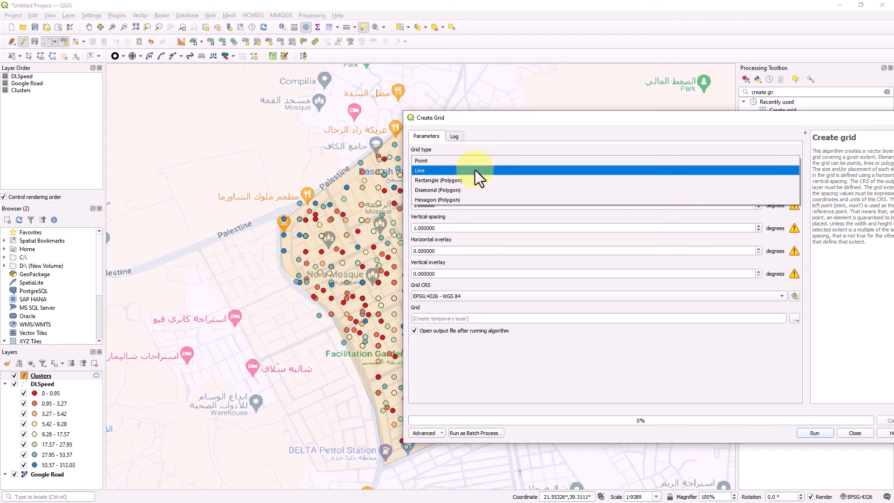
{"action": "left_click", "coordinate": [458, 201]}
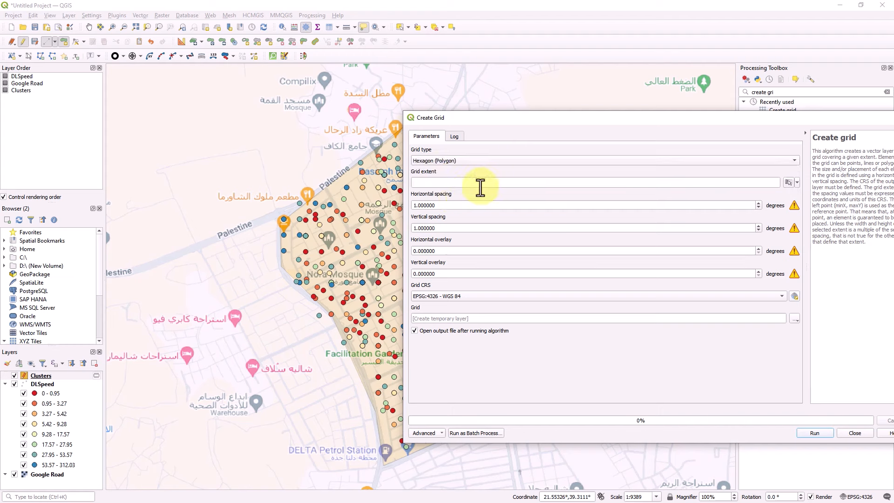
Draw the grid extent on the map around the whole cluster polygon, about 39.279 to 39.304 longitude and 21.536 to 21.559 latitude
{"action": "left_click", "coordinate": [797, 183]}
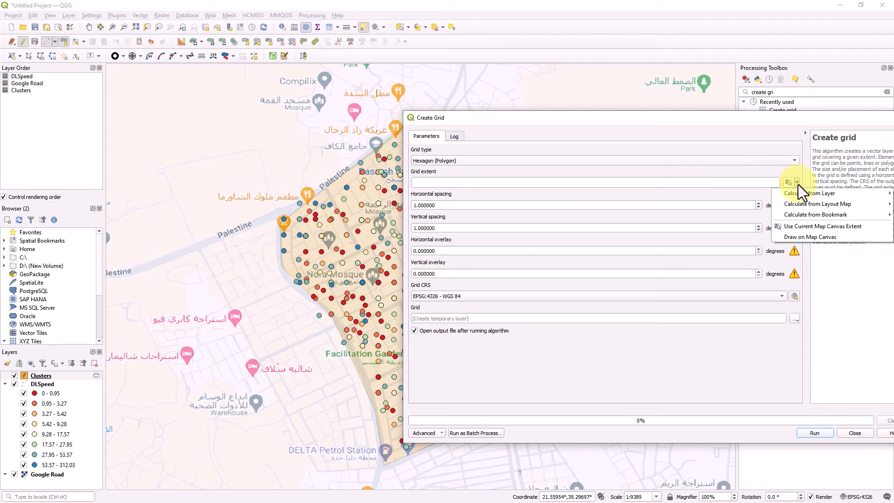
{"action": "left_click", "coordinate": [798, 238]}
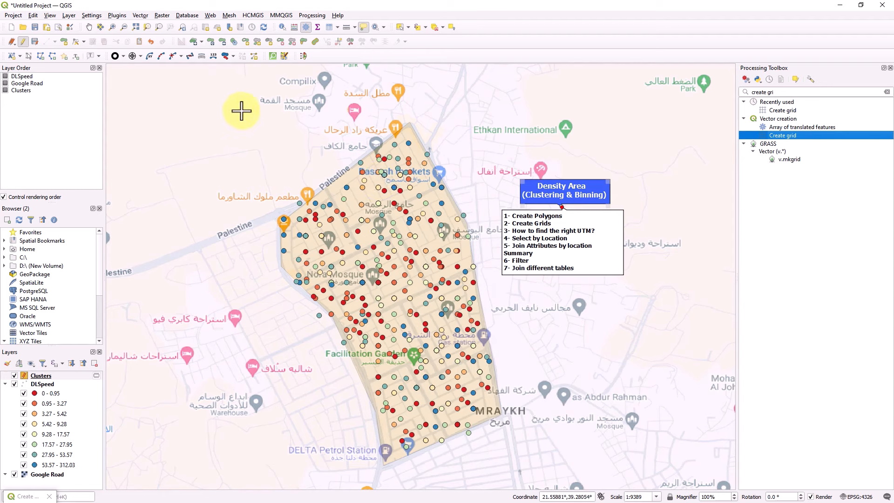
{"action": "mouse_move", "coordinate": [215, 106]}
{"action": "left_mouse_down"}
{"action": "mouse_move", "coordinate": [372, 188]}
{"action": "mouse_move", "coordinate": [569, 345]}
{"action": "mouse_move", "coordinate": [610, 452]}
{"action": "mouse_move", "coordinate": [607, 473]}
{"action": "left_mouse_up"}
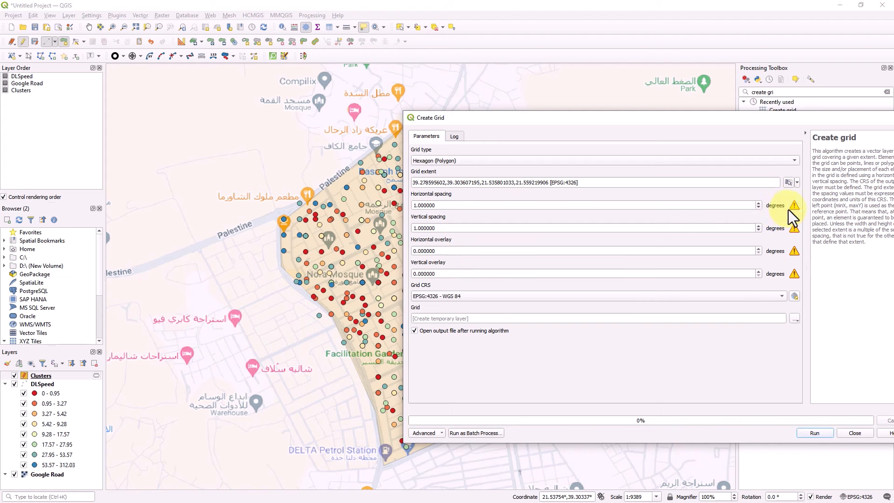
Set the grid CRS to WGS 84 / UTM zone 37N (EPSG:32637) so spacing is in meters
{"action": "mouse_move", "coordinate": [794, 205]}
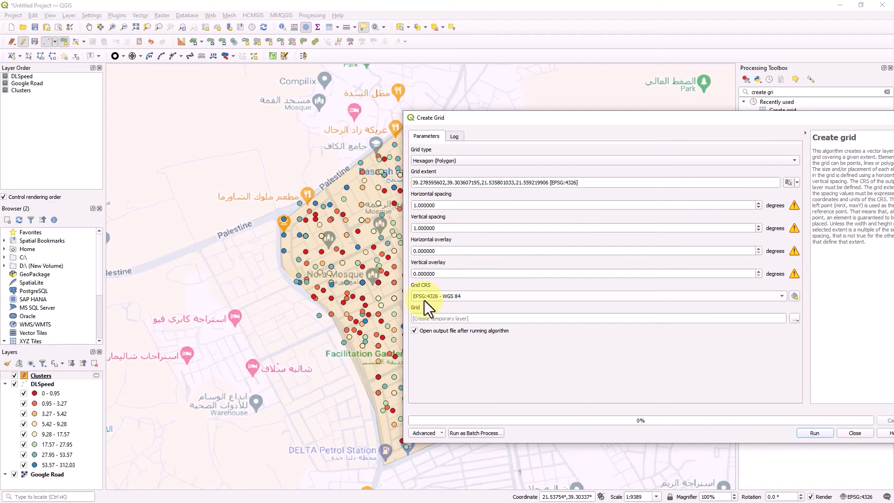
{"action": "mouse_move", "coordinate": [424, 301]}
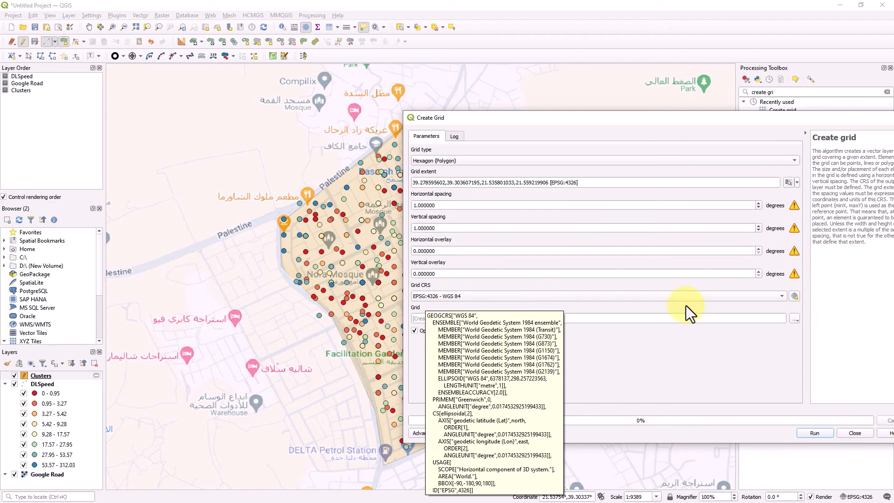
{"action": "left_click", "coordinate": [795, 297]}
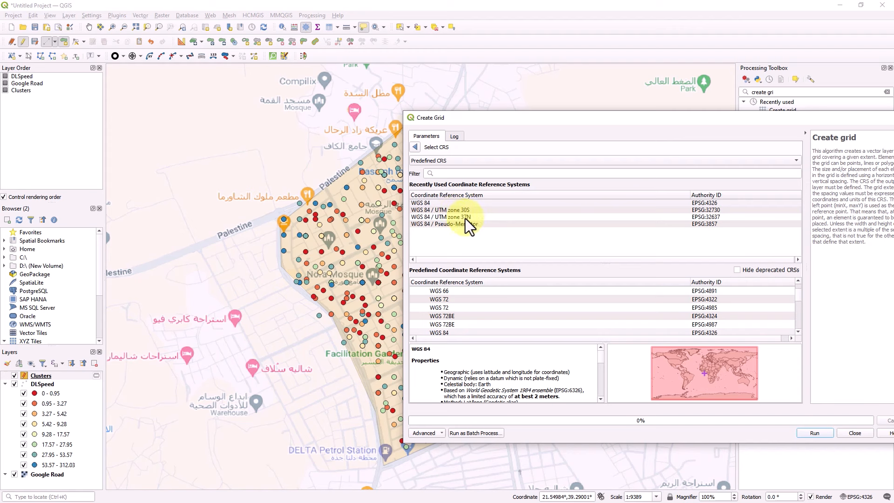
{"action": "left_click", "coordinate": [479, 217]}
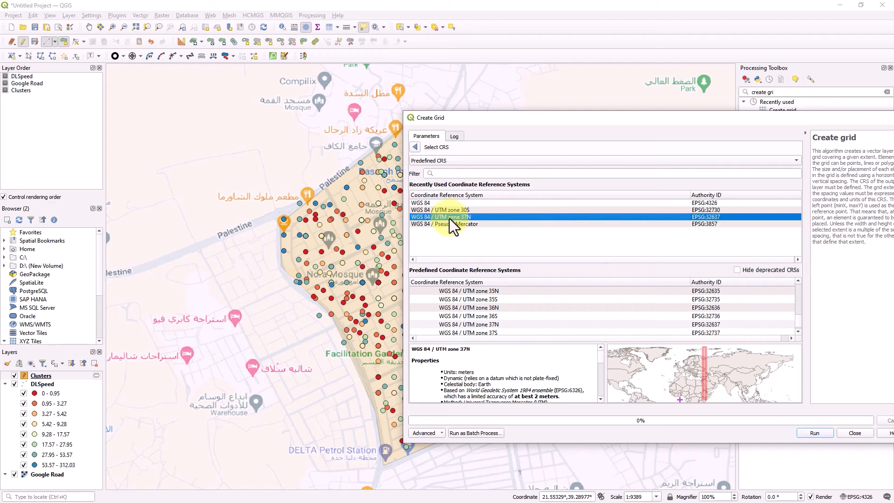
{"action": "left_click", "coordinate": [413, 146]}
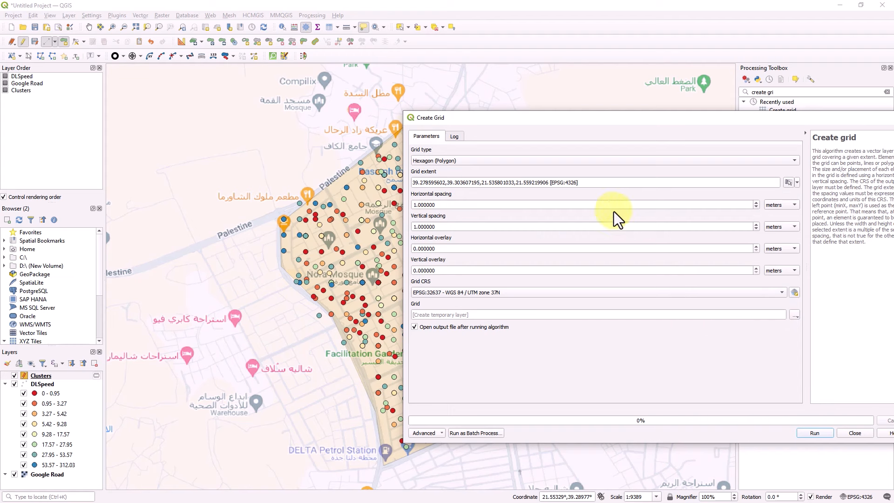
Set the horizontal and vertical spacing to 150 meters and generate the hexagon grid as a temporary layer
{"action": "double_click", "coordinate": [463, 208]}
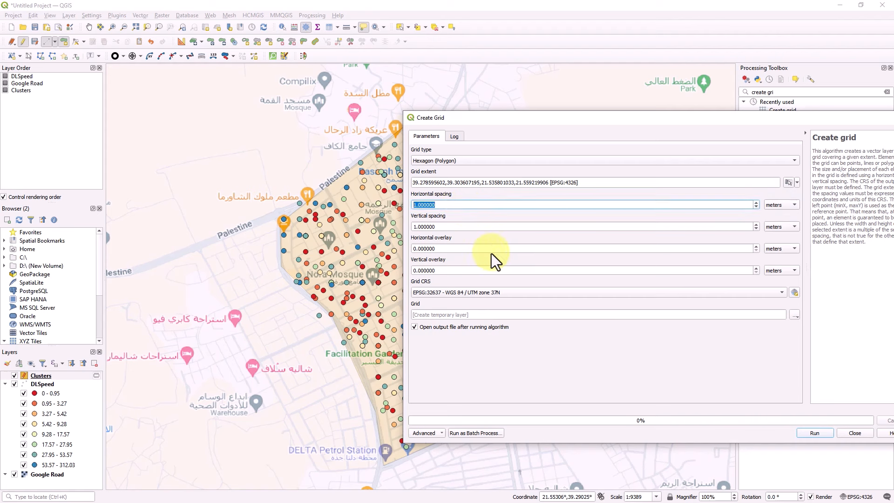
{"action": "type", "text": "150"}
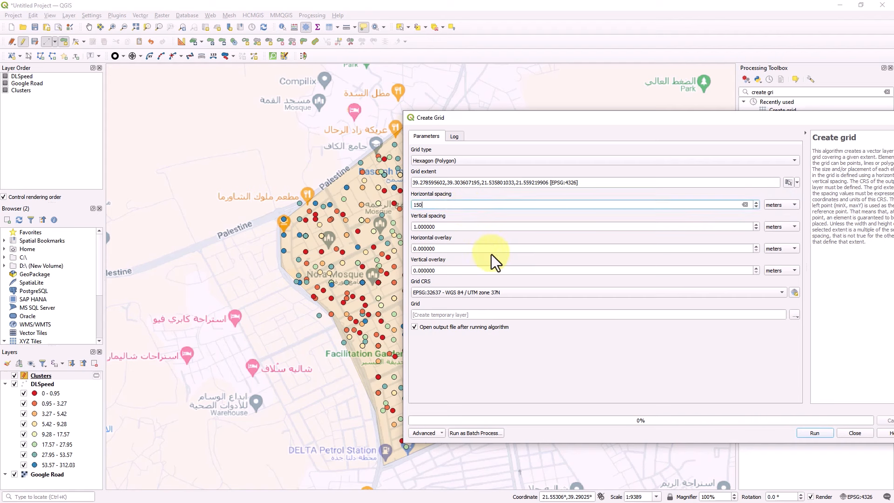
{"action": "double_click", "coordinate": [450, 227]}
{"action": "type", "text": "150"}
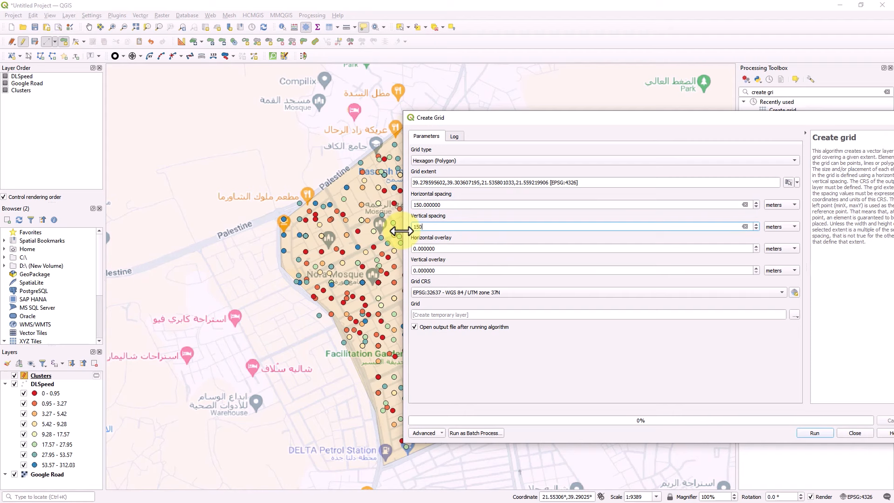
{"action": "left_click", "coordinate": [816, 432]}
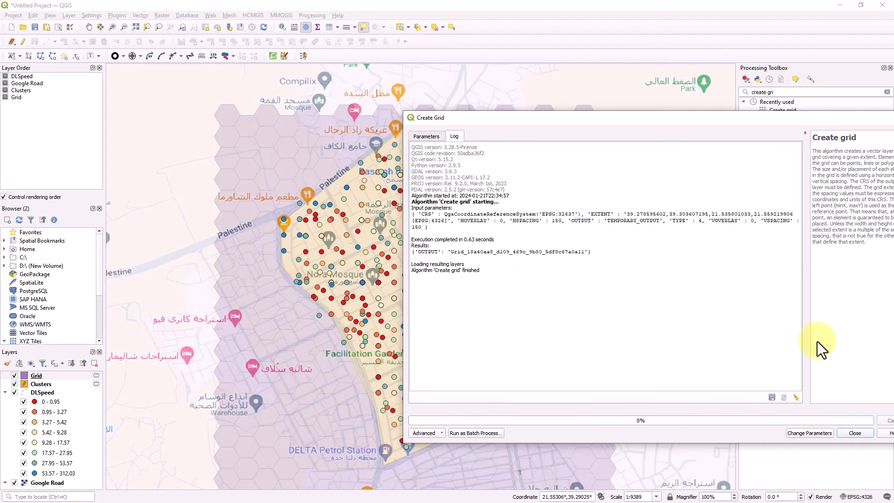
{"action": "left_click", "coordinate": [854, 433]}
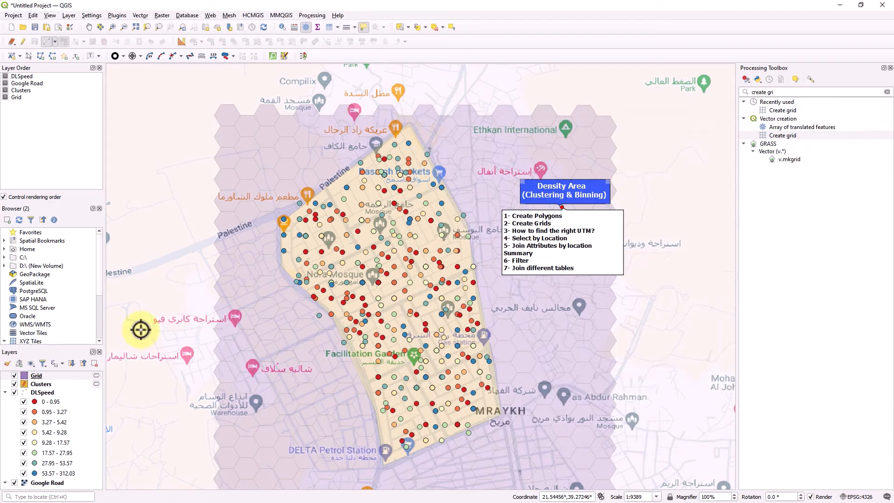
Hide the Clusters and DLSpeed layers to inspect the hexagon cells over the road map
{"action": "left_click", "coordinate": [15, 383]}
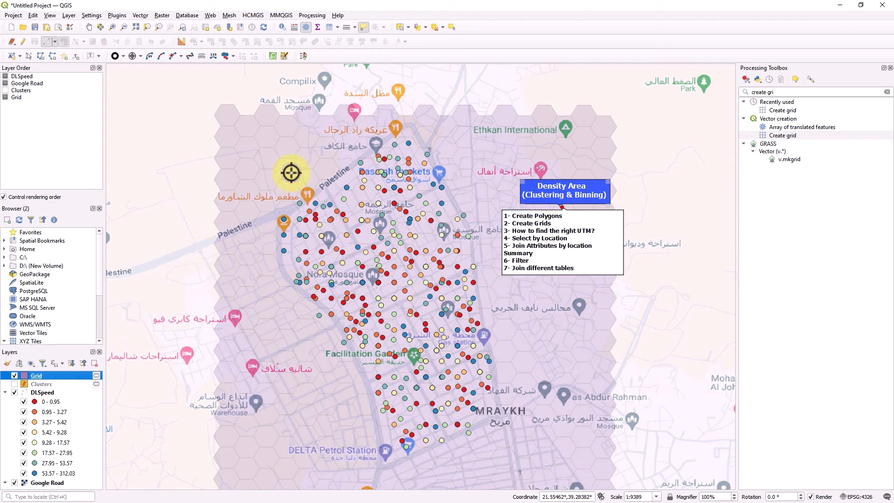
{"action": "left_click", "coordinate": [15, 392]}
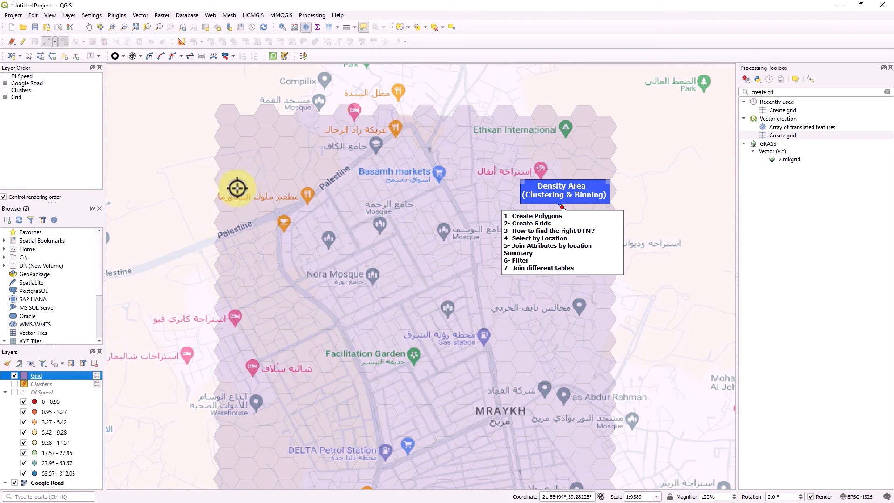
{"action": "scroll", "coordinate": [236, 189], "scroll_direction": "up", "scroll_amount": 2}
{"action": "scroll", "coordinate": [305, 166], "scroll_direction": "down", "scroll_amount": 1}
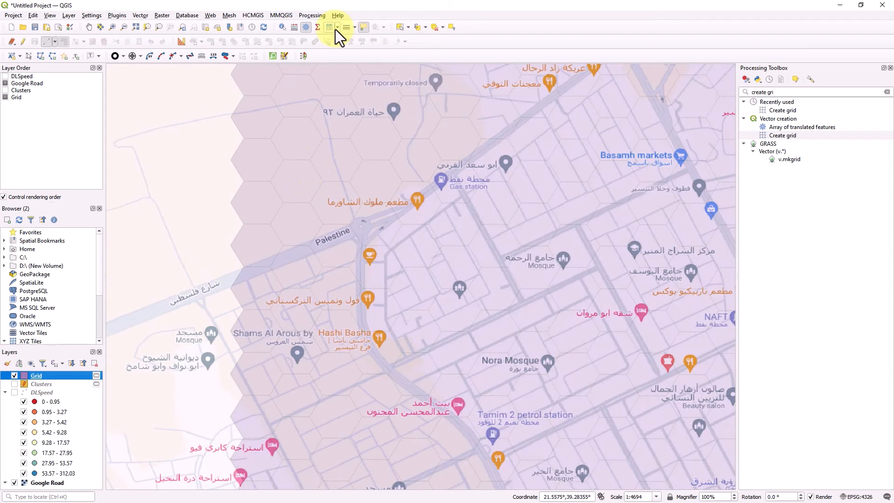
Measure the height of a hexagon cell on the grid's western edge with Measure Line, from its lower to its upper side
{"action": "left_click", "coordinate": [355, 28]}
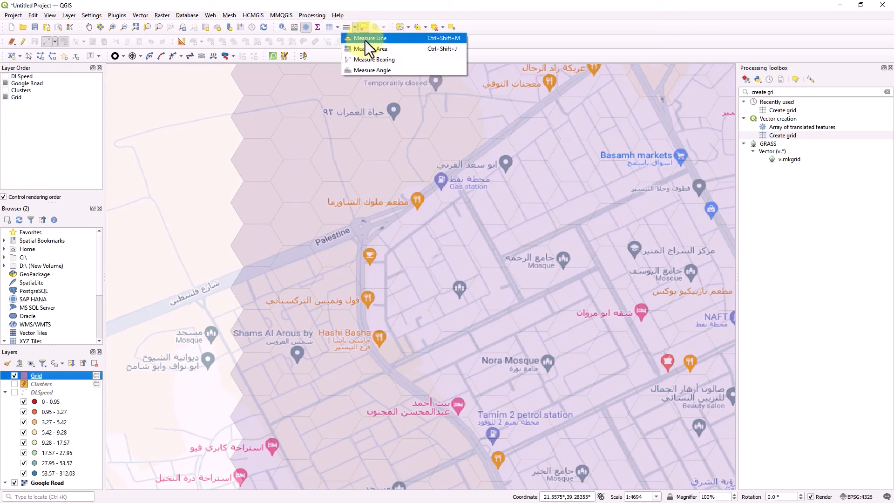
{"action": "left_click", "coordinate": [365, 41]}
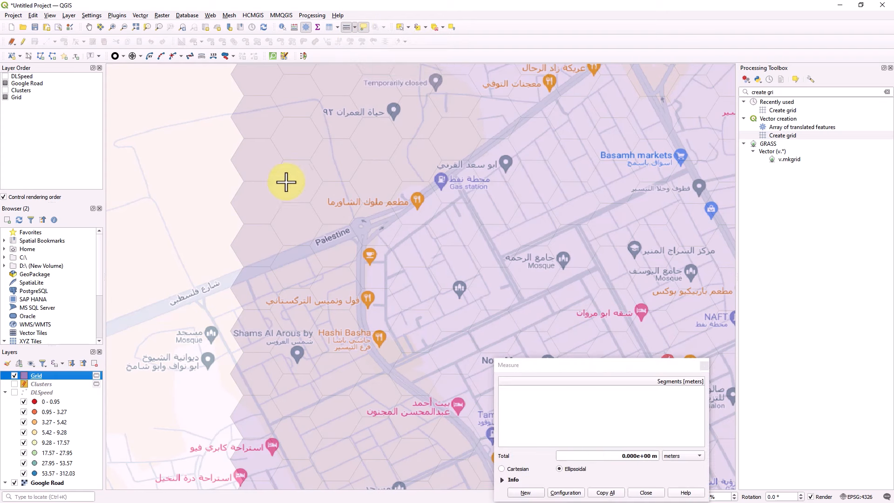
{"action": "left_click", "coordinate": [242, 222]}
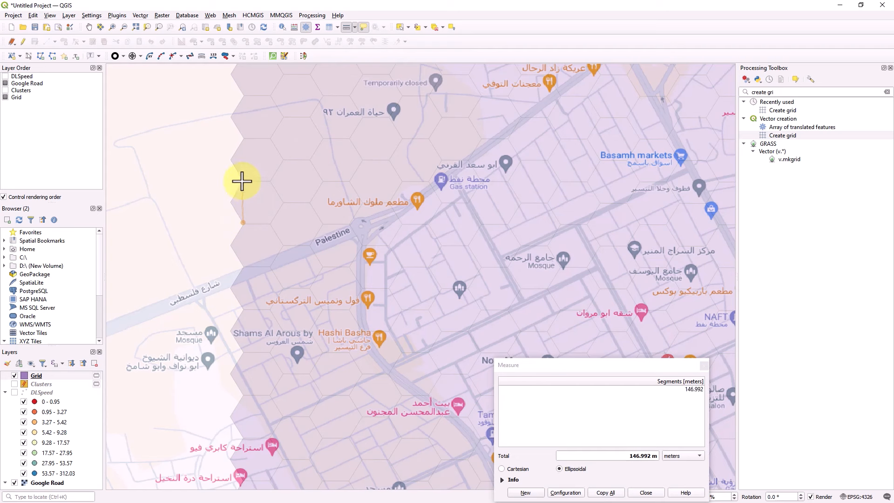
{"action": "left_click", "coordinate": [242, 181]}
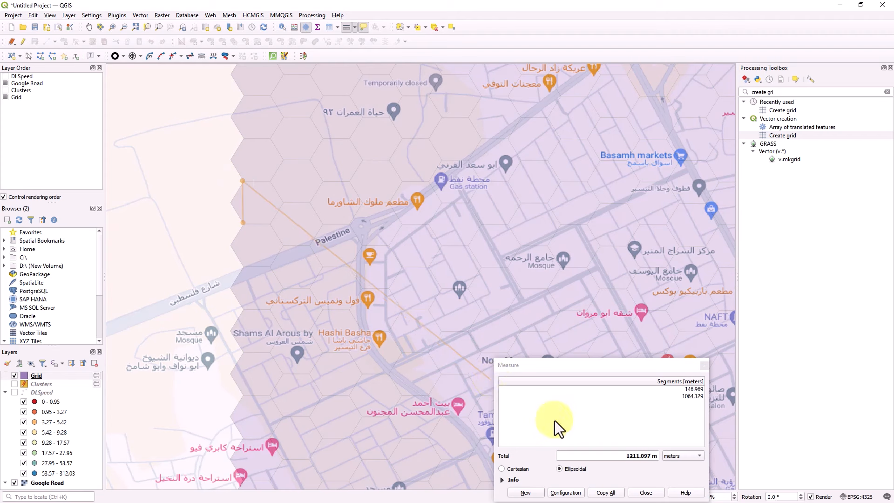
{"action": "left_click", "coordinate": [242, 181]}
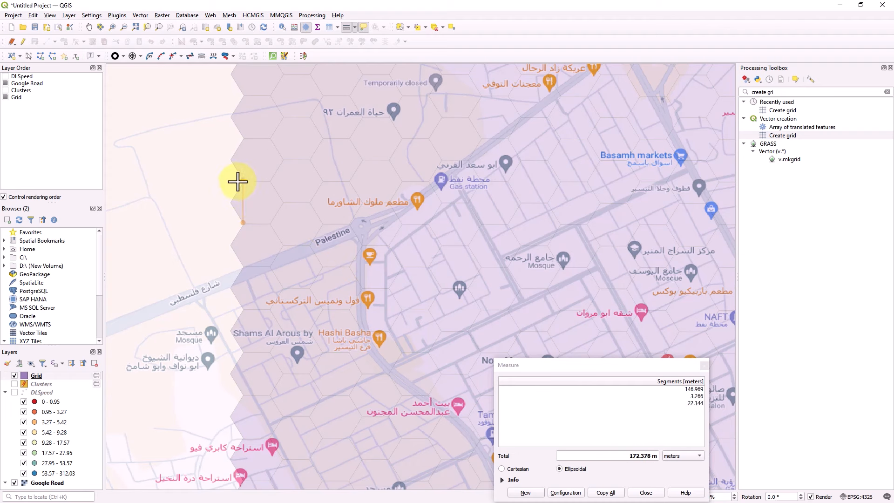
{"action": "right_click", "coordinate": [238, 182]}
{"action": "right_click", "coordinate": [241, 178]}
Repeat the height measurement on the same hexagon cell from upper to lower side, and close the measurement window
{"action": "left_click_drag", "start_coordinate": [543, 362], "coordinate": [324, 152]}
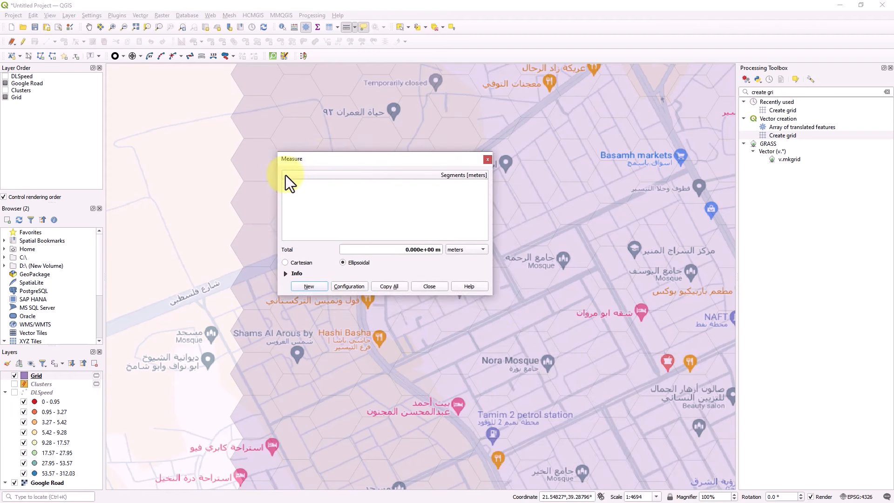
{"action": "left_click", "coordinate": [243, 181]}
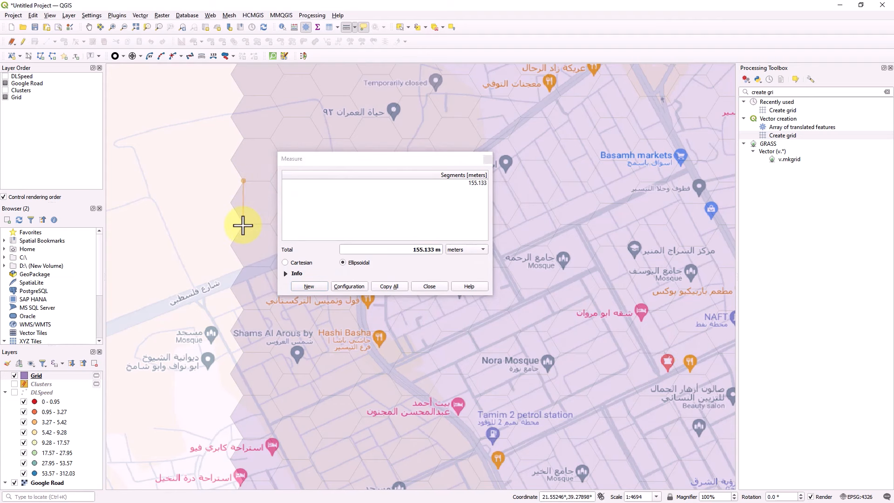
{"action": "left_click", "coordinate": [243, 225]}
{"action": "right_click", "coordinate": [248, 227]}
{"action": "right_click", "coordinate": [248, 226]}
{"action": "left_click", "coordinate": [487, 159]}
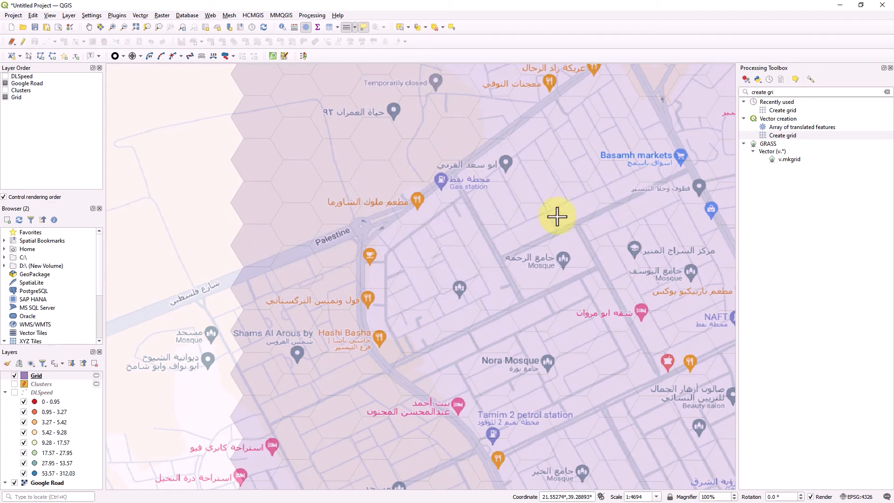
{"action": "mouse_move", "coordinate": [557, 217]}
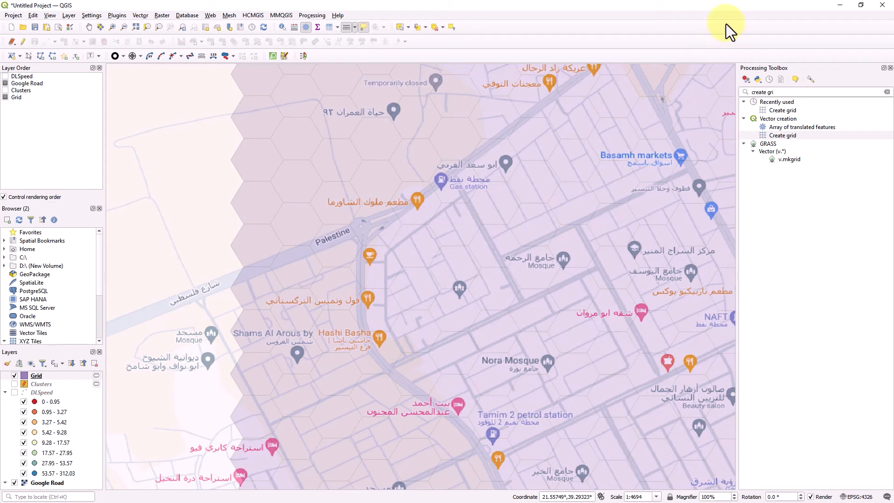
Switch to Google Earth Pro and search for Málaga, Spain
{"action": "key", "text": "alt+Tab"}
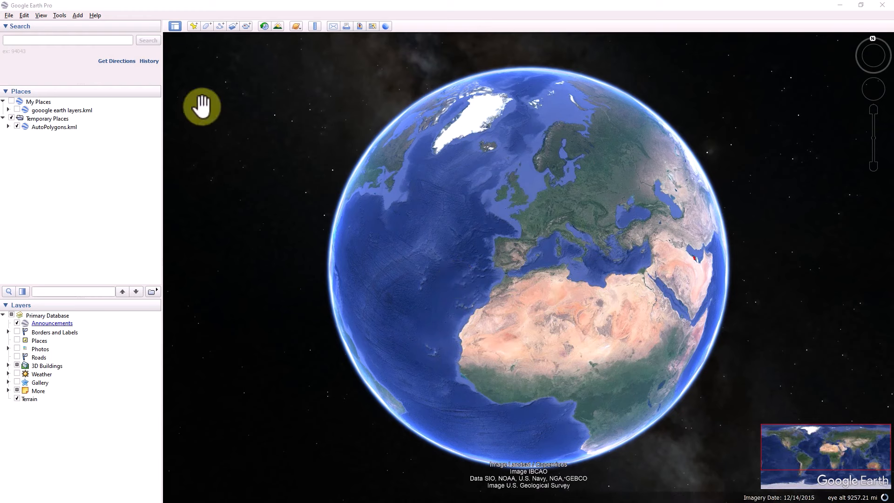
{"action": "left_click", "coordinate": [94, 41]}
{"action": "type", "text": "malaga"}
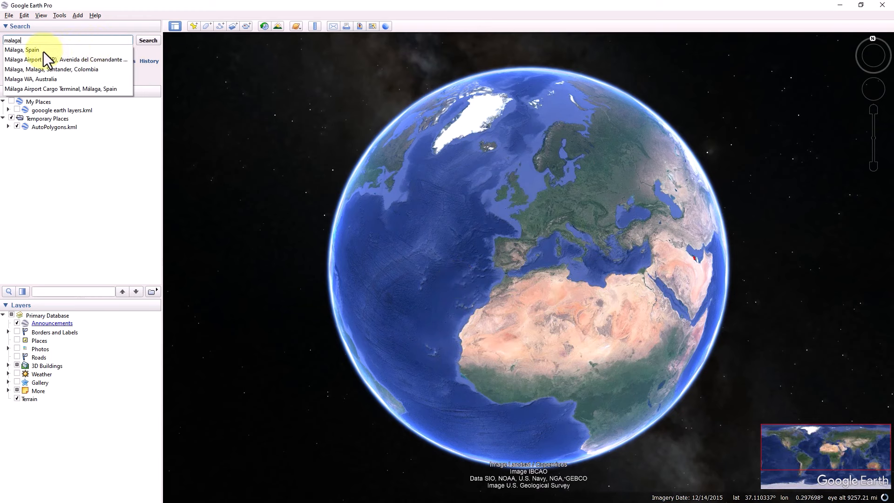
{"action": "left_click", "coordinate": [44, 51]}
{"action": "left_click", "coordinate": [147, 44]}
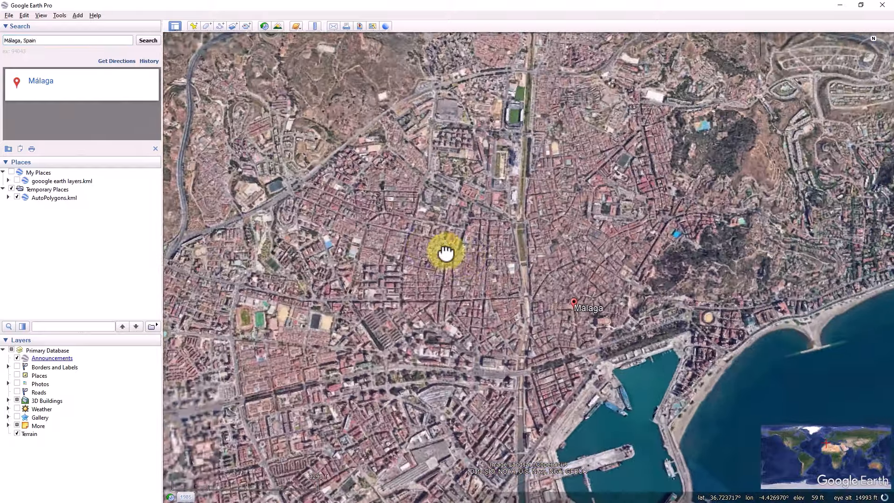
Add a placemark with the default name slightly northeast of the Málaga search marker
{"action": "left_click_drag", "start_coordinate": [445, 253], "coordinate": [371, 234]}
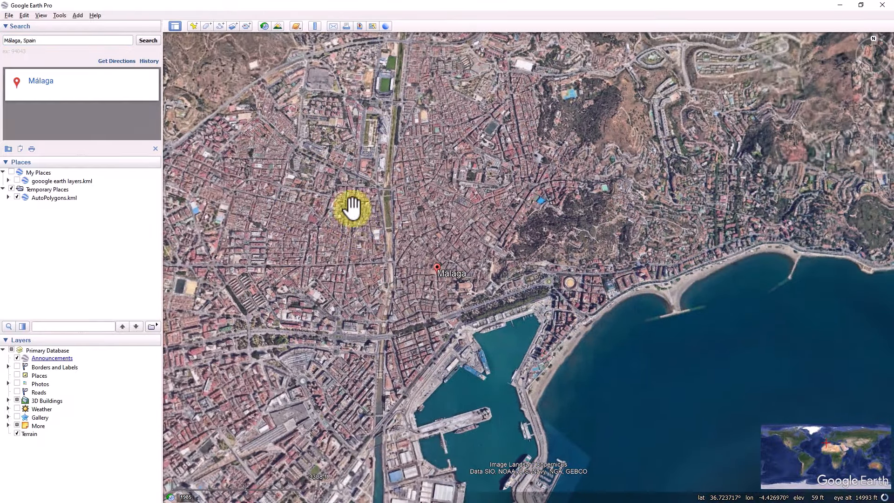
{"action": "left_click", "coordinate": [194, 26]}
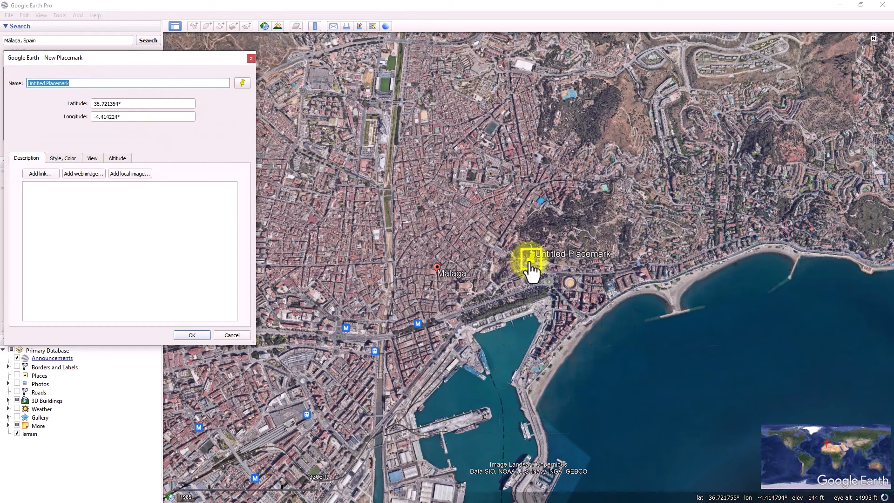
{"action": "left_click_drag", "start_coordinate": [533, 261], "coordinate": [475, 255]}
{"action": "left_click", "coordinate": [199, 336]}
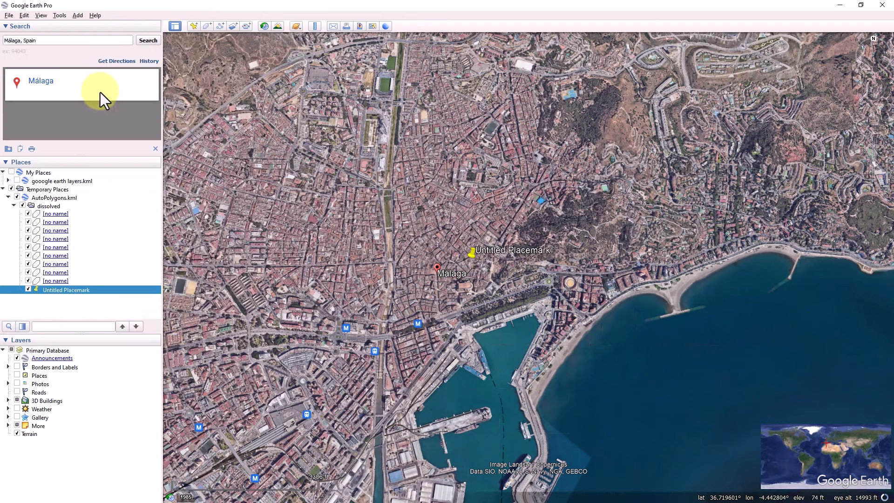
Set the coordinate display in Google Earth's options to Universal Transverse Mercator and apply it
{"action": "left_click", "coordinate": [58, 15]}
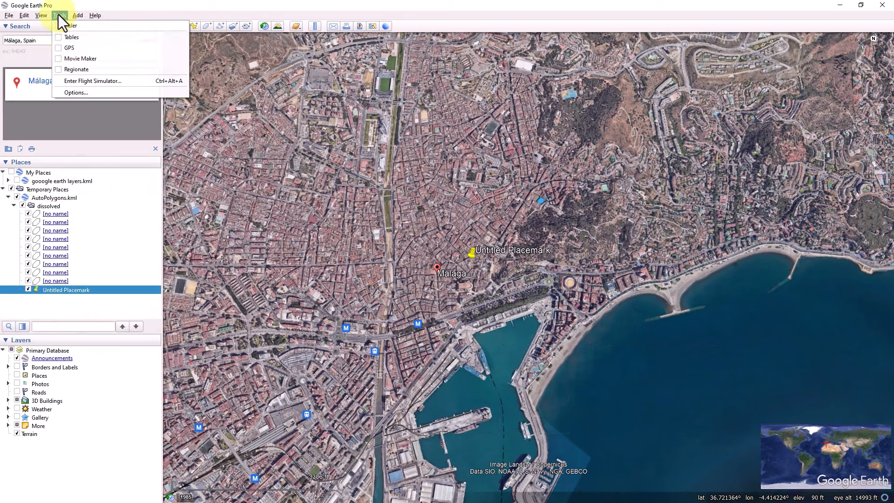
{"action": "left_click", "coordinate": [75, 91]}
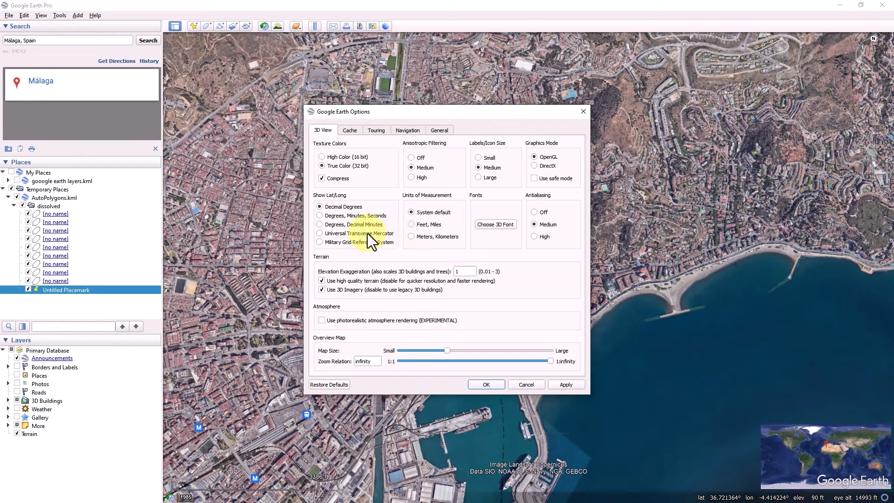
{"action": "left_click", "coordinate": [562, 387]}
{"action": "left_click", "coordinate": [487, 385]}
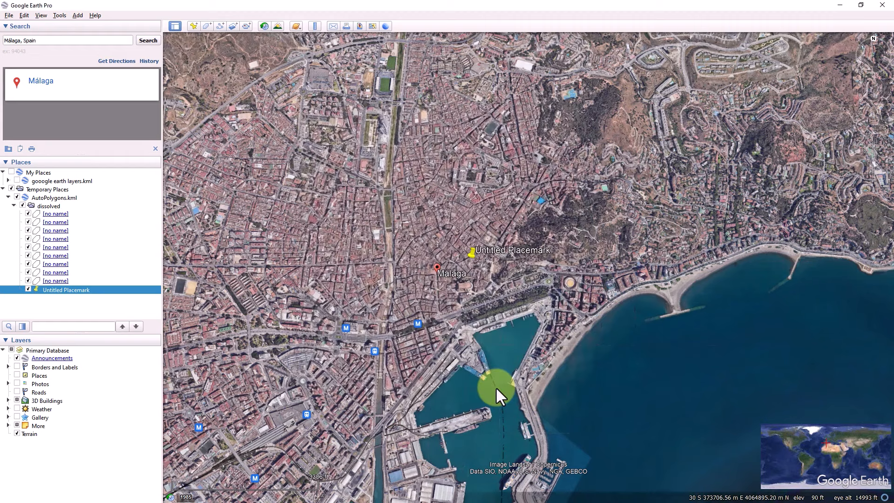
Open the Málaga placemark's properties and read its UTM zone, easting and northing
{"action": "right_click", "coordinate": [471, 254]}
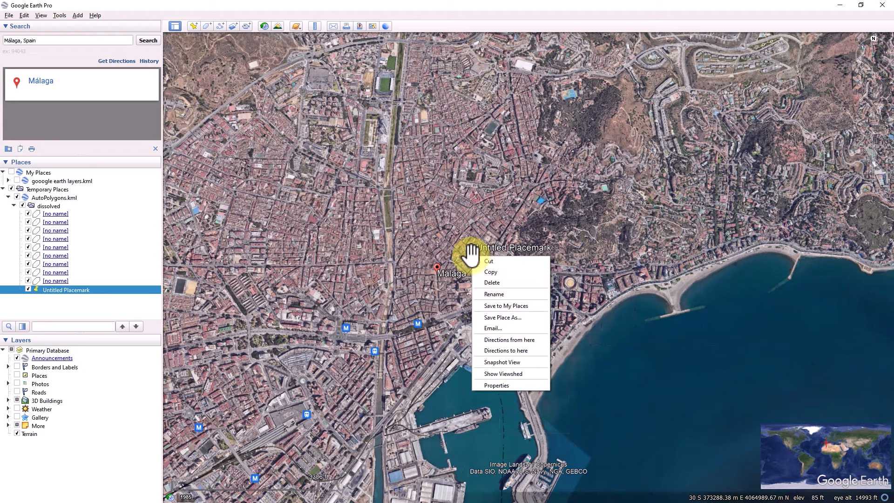
{"action": "left_click", "coordinate": [487, 385]}
{"action": "left_click_drag", "start_coordinate": [141, 60], "coordinate": [236, 71]}
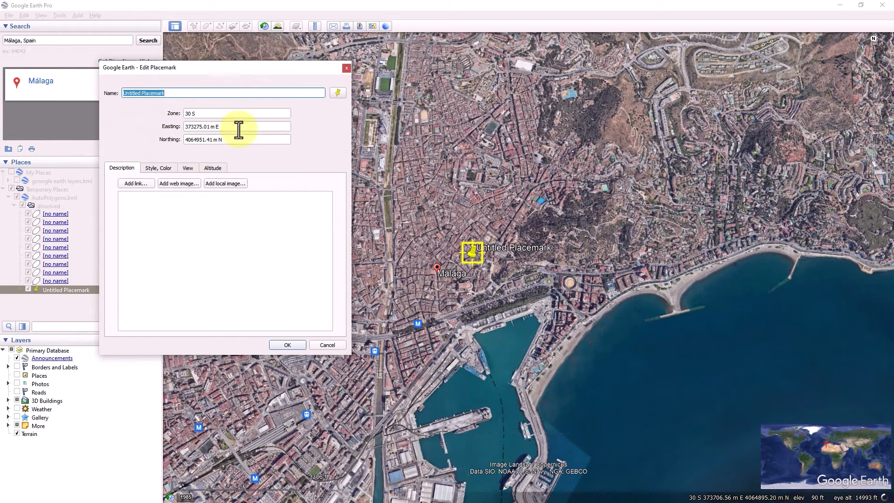
{"action": "left_click_drag", "start_coordinate": [224, 128], "coordinate": [178, 131]}
{"action": "left_click", "coordinate": [198, 114]}
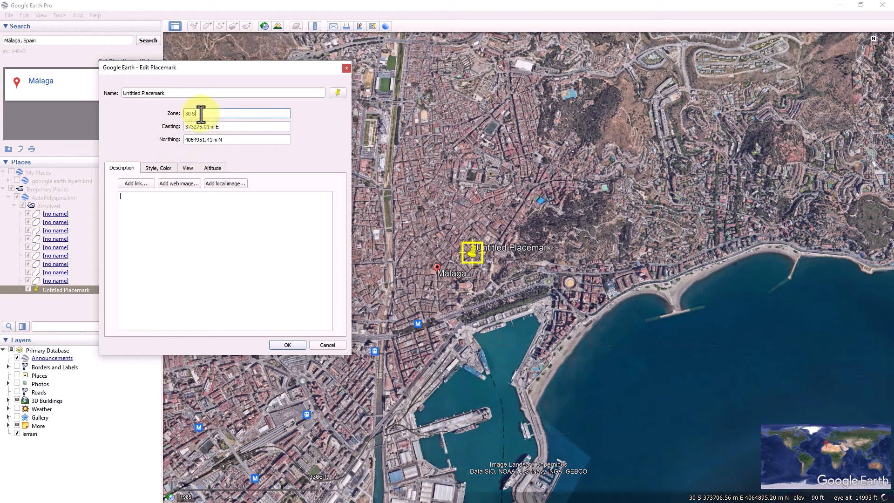
{"action": "double_click", "coordinate": [187, 116]}
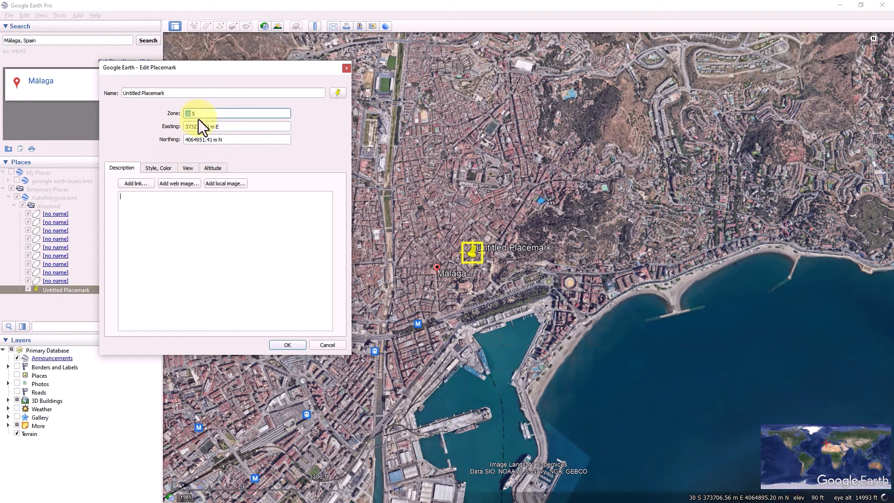
{"action": "left_click", "coordinate": [217, 117]}
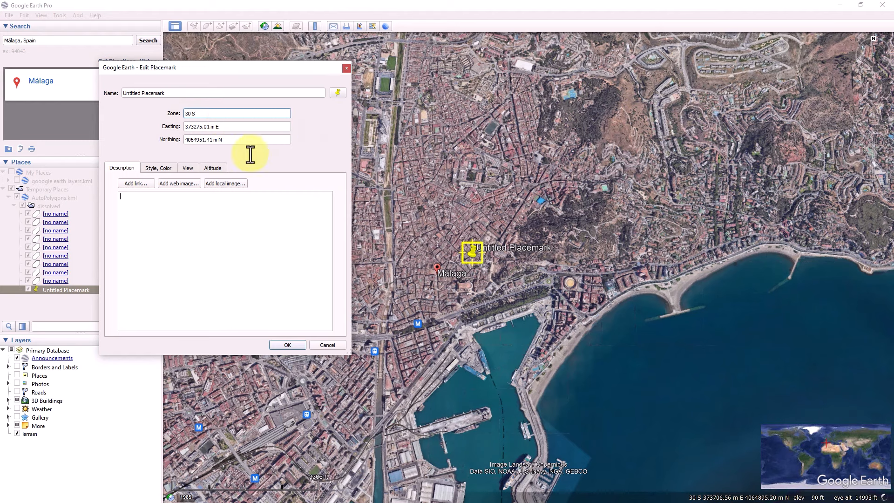
Check the placemark's longitude in its view settings and close the properties
{"action": "left_click", "coordinate": [191, 171]}
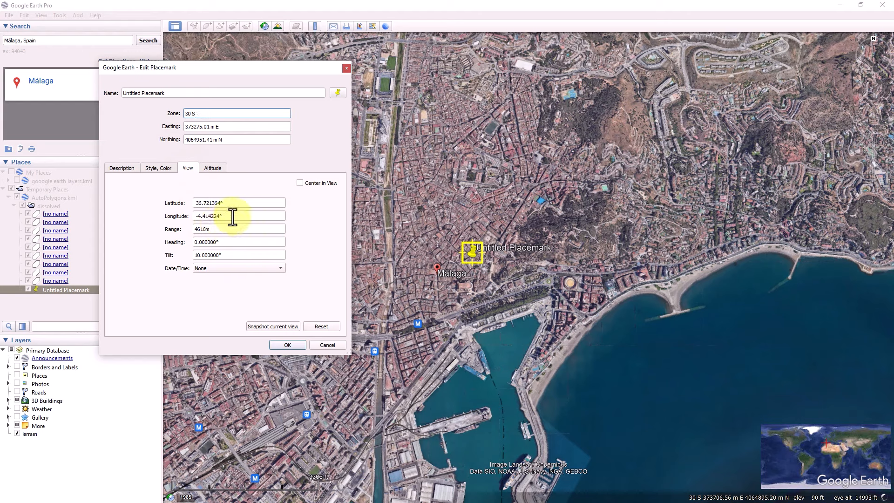
{"action": "left_click_drag", "start_coordinate": [234, 215], "coordinate": [161, 223]}
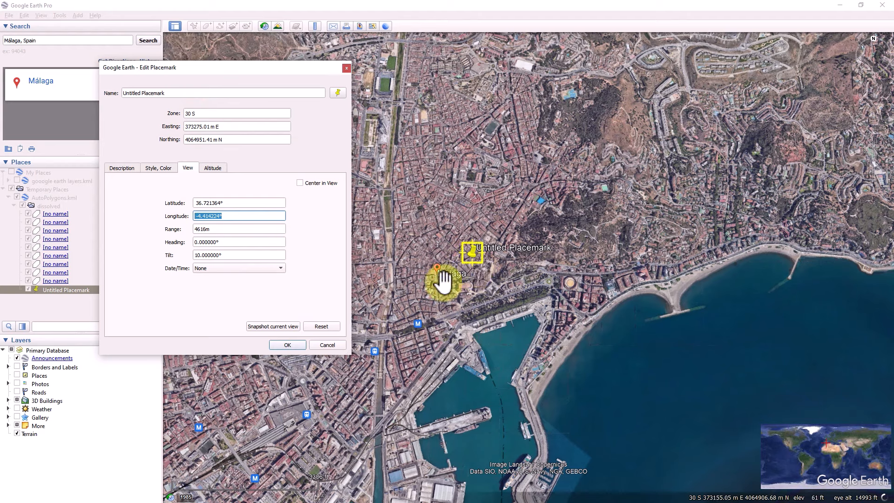
{"action": "left_click", "coordinate": [287, 344]}
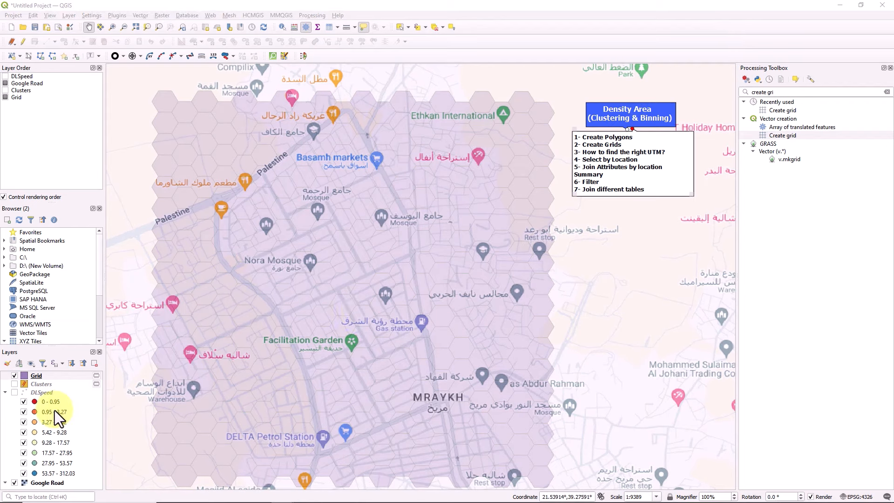
Switch back to QGIS and show the DLSpeed and Clusters layers again
{"action": "left_click", "coordinate": [15, 395]}
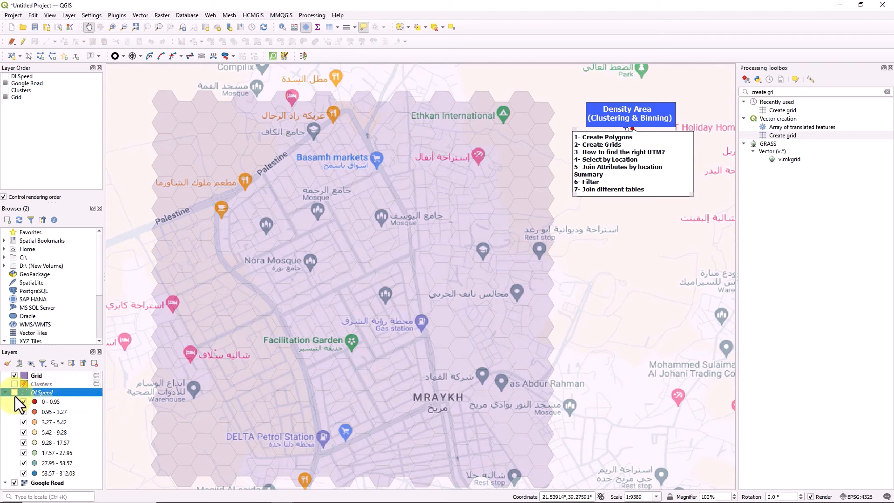
{"action": "left_click", "coordinate": [15, 392]}
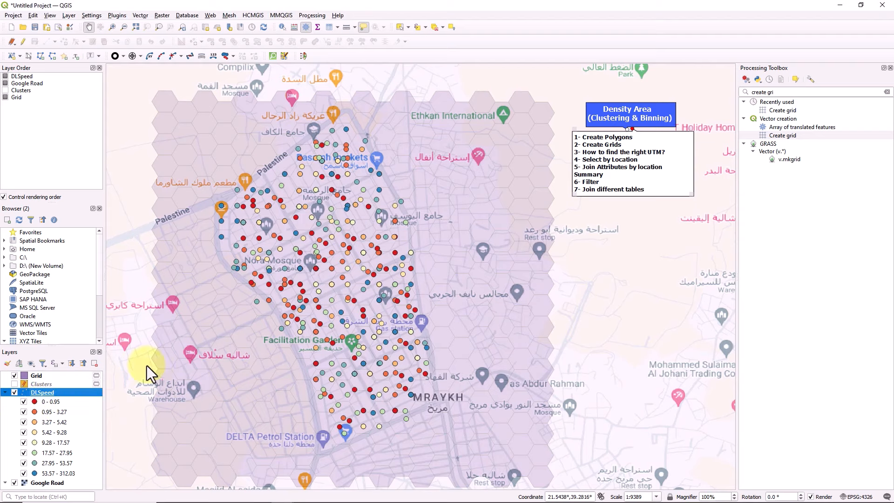
{"action": "left_click", "coordinate": [14, 384]}
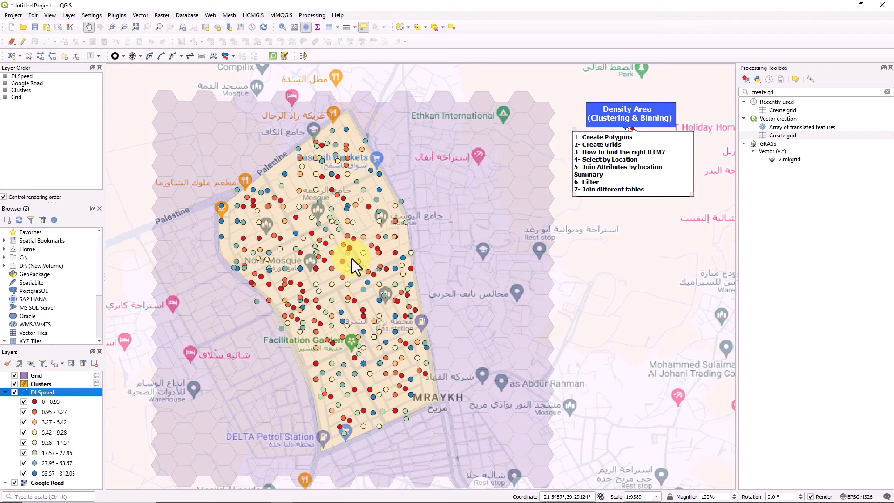
Select the Grid cells that intersect the Clusters polygon using Select by Location, creating a new selection
{"action": "left_click", "coordinate": [451, 29]}
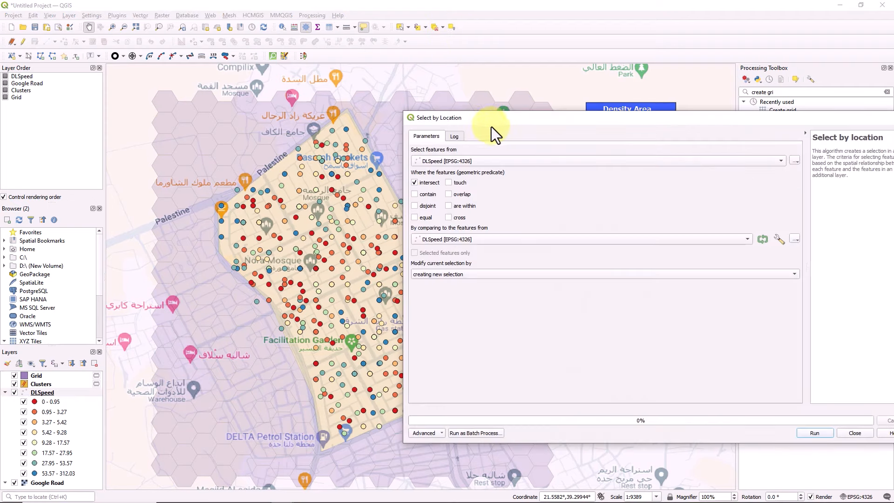
{"action": "left_click_drag", "start_coordinate": [496, 120], "coordinate": [429, 121]}
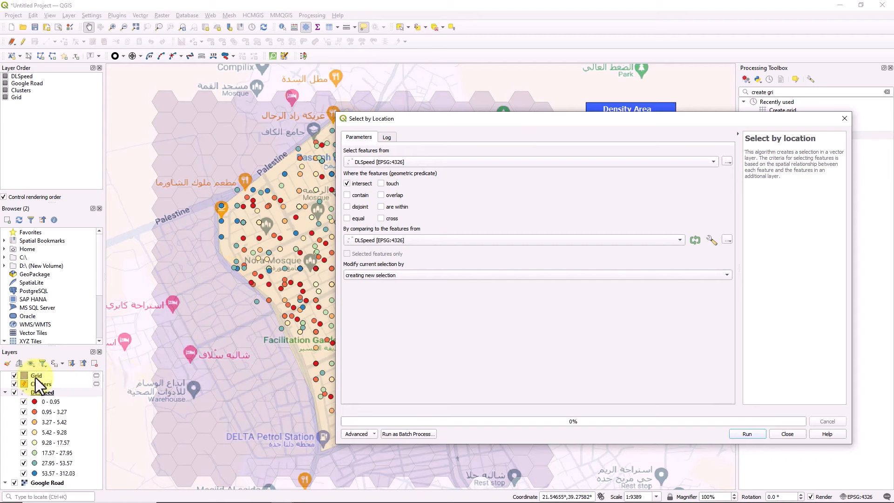
{"action": "left_click", "coordinate": [476, 158]}
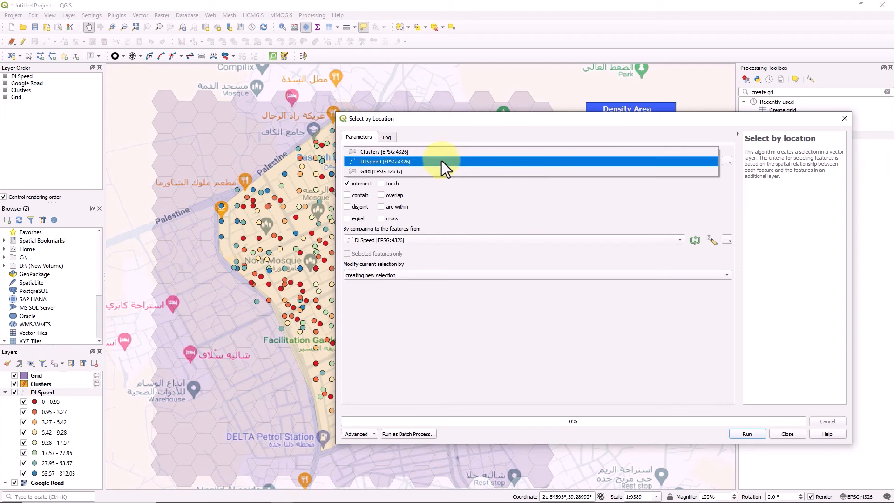
{"action": "left_click", "coordinate": [401, 171]}
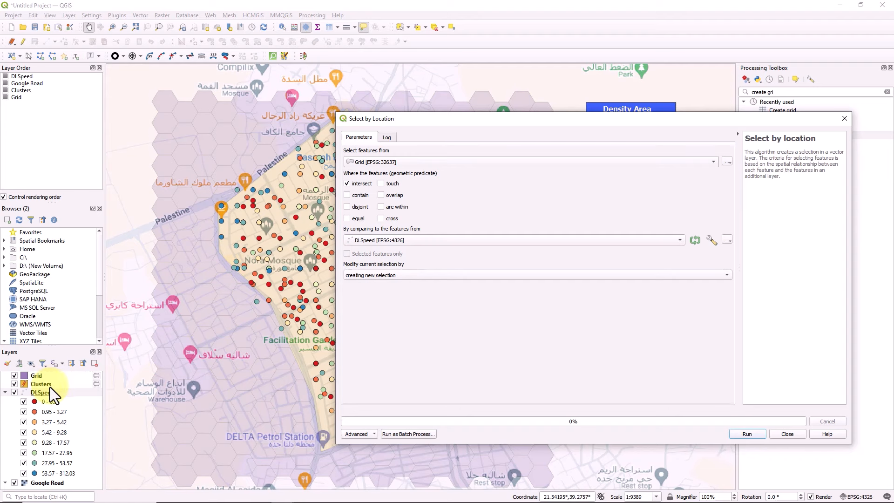
{"action": "left_click", "coordinate": [420, 241]}
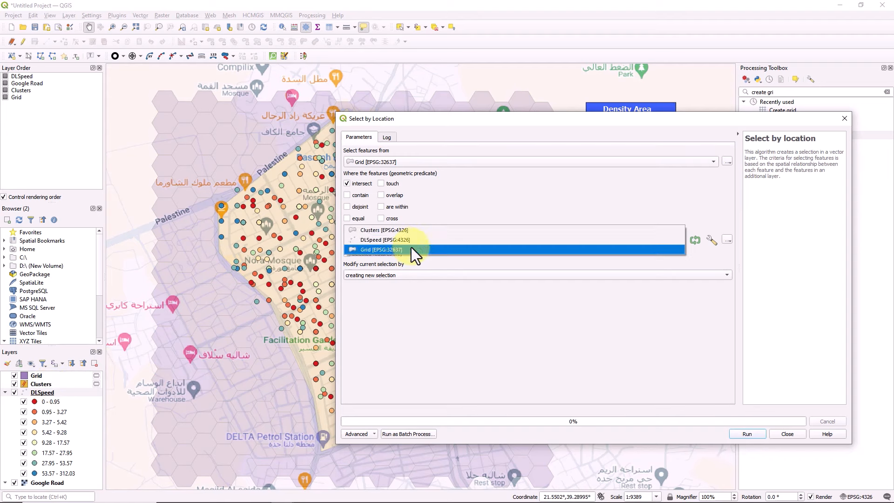
{"action": "left_click", "coordinate": [400, 232]}
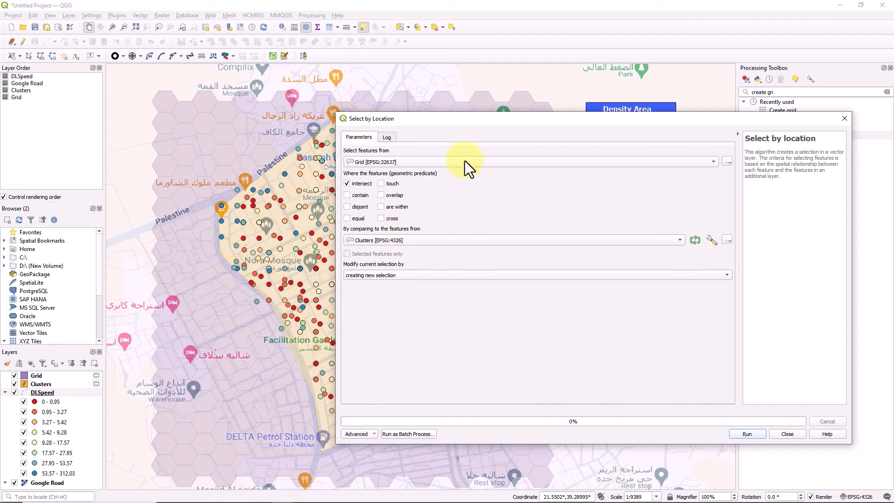
{"action": "left_click_drag", "start_coordinate": [452, 121], "coordinate": [513, 169]}
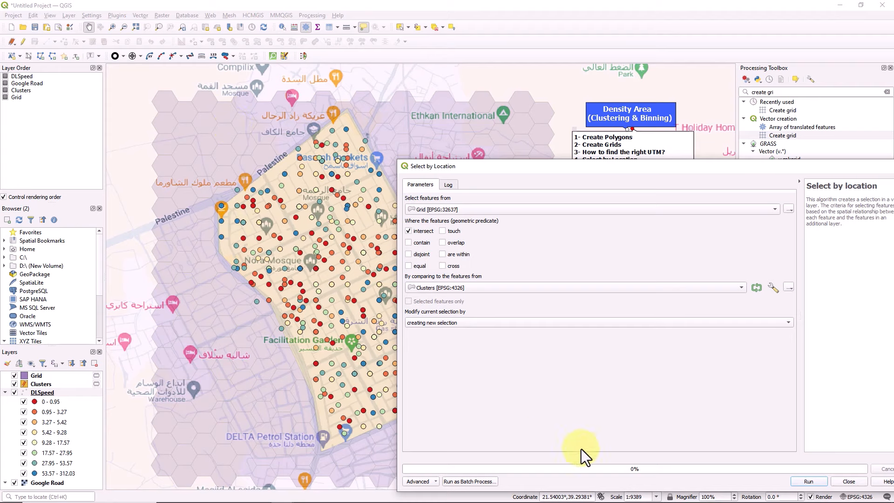
{"action": "left_click", "coordinate": [803, 483]}
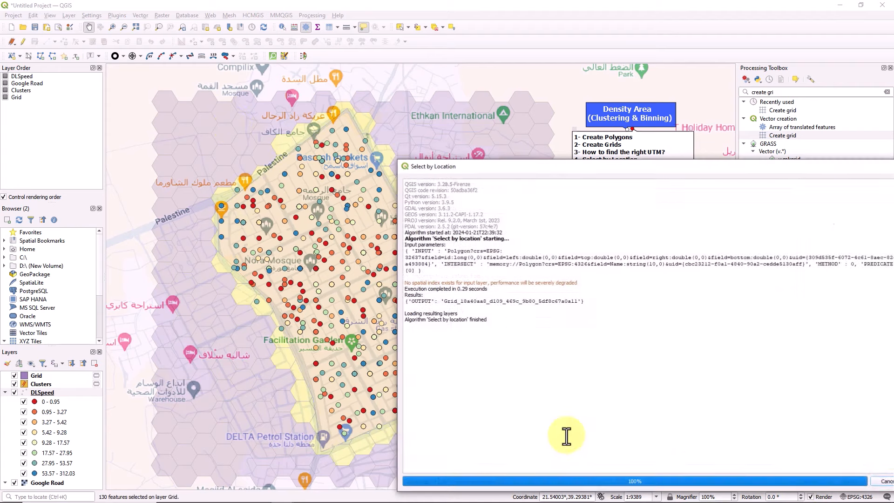
{"action": "left_click_drag", "start_coordinate": [616, 170], "coordinate": [529, 147]}
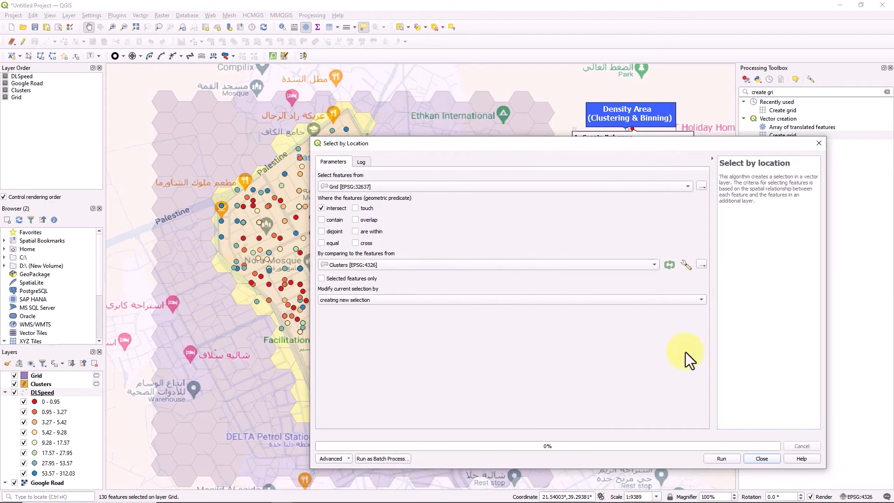
{"action": "left_click", "coordinate": [763, 458]}
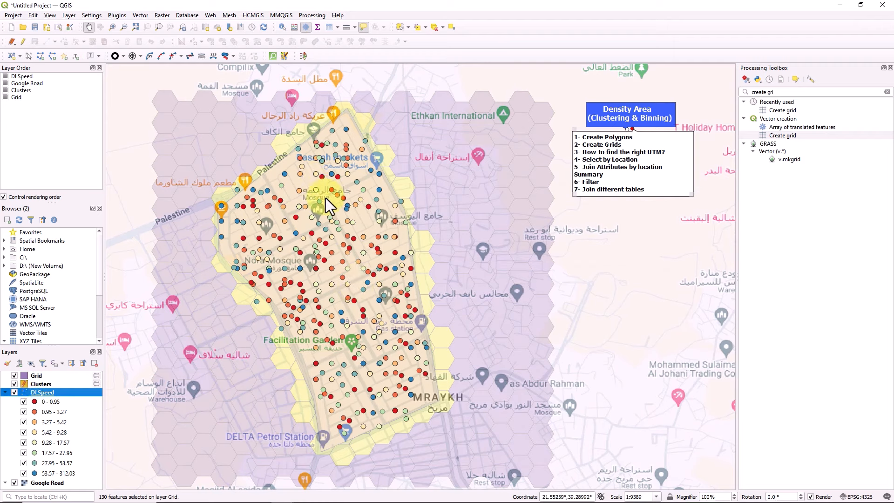
Hide the Clusters and DLSpeed layers to inspect the selected hexagons, collapse DLSpeed's legend, and make Grid the active layer
{"action": "left_click", "coordinate": [15, 384]}
{"action": "left_click", "coordinate": [14, 392]}
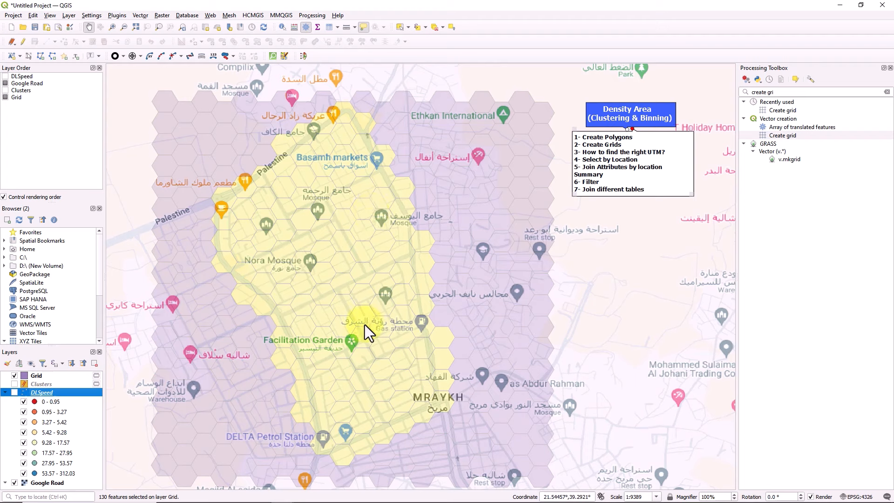
{"action": "left_click", "coordinate": [5, 392]}
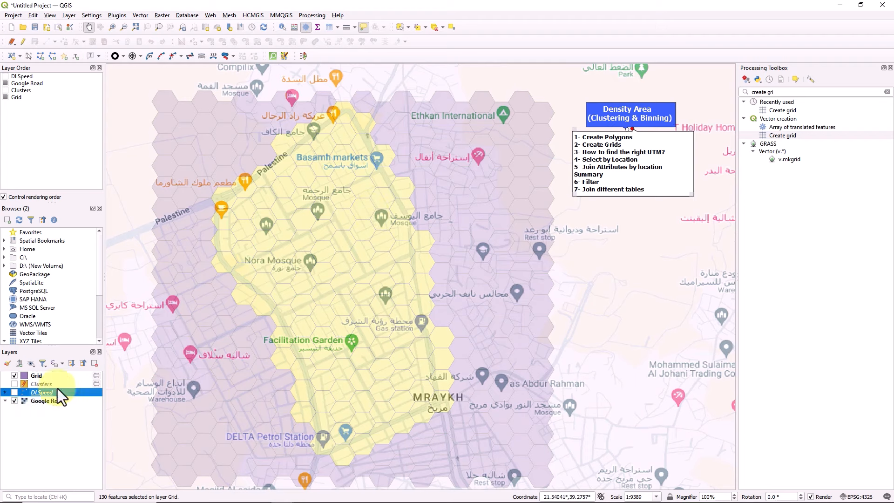
{"action": "left_click", "coordinate": [50, 376]}
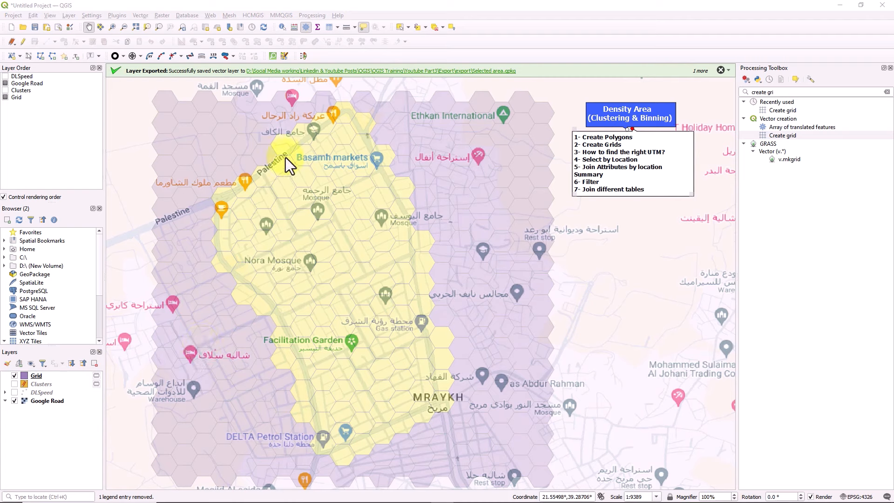
{"action": "left_click", "coordinate": [14, 392]}
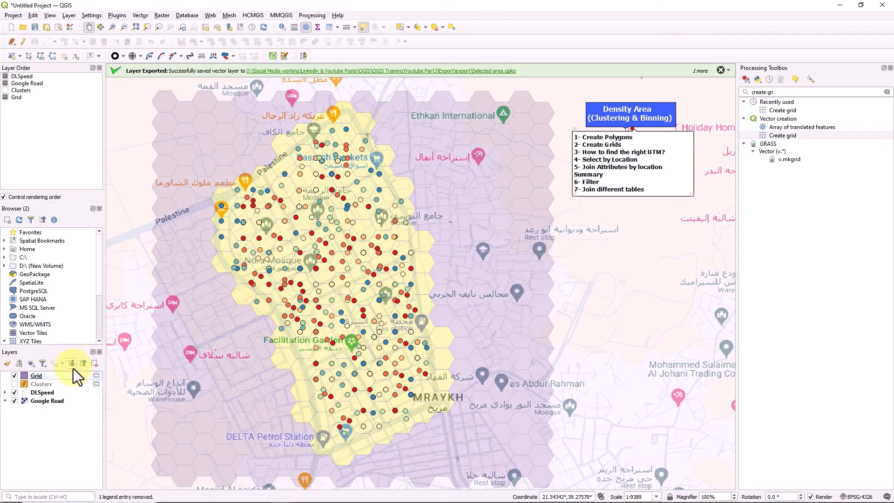
{"action": "left_click", "coordinate": [16, 393]}
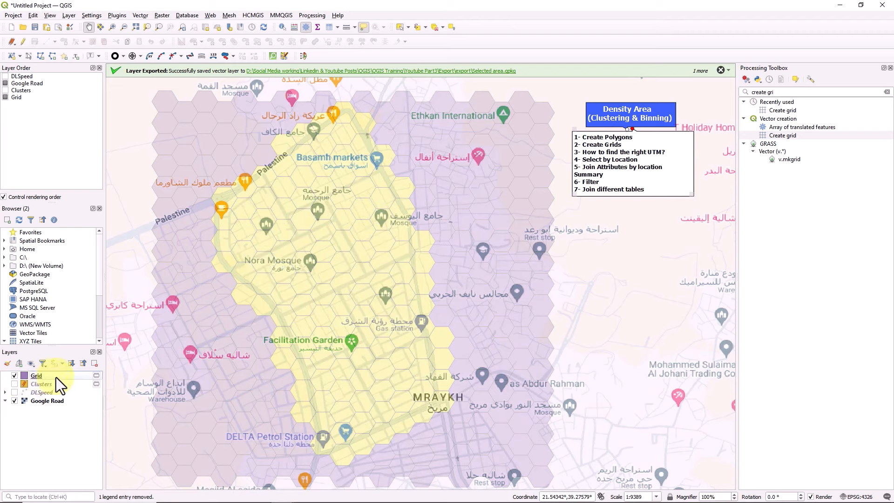
Export only the selected Grid hexagons as a GeoPackage to Selected area.gpkg, overwriting the existing file
{"action": "right_click", "coordinate": [58, 376]}
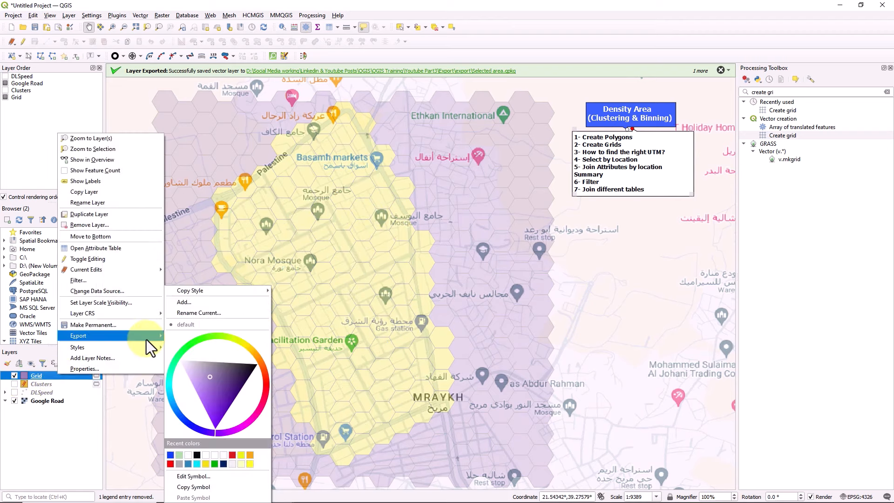
{"action": "mouse_move", "coordinate": [146, 340]}
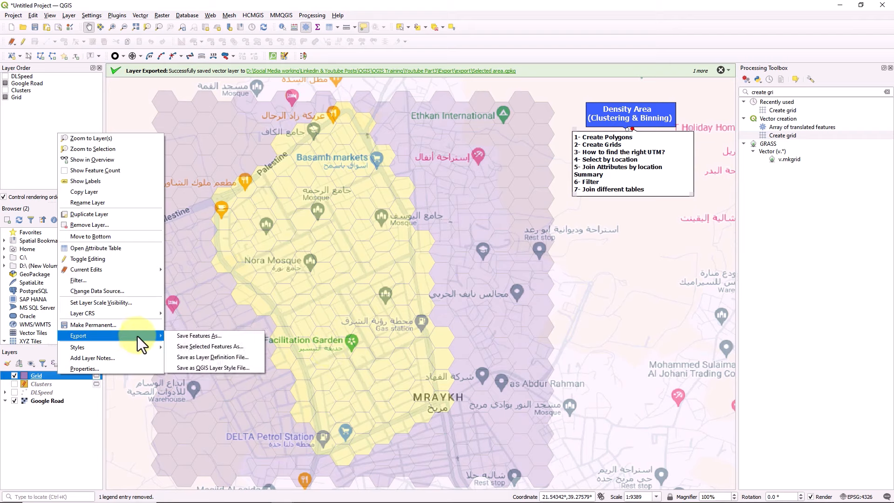
{"action": "left_click", "coordinate": [202, 348]}
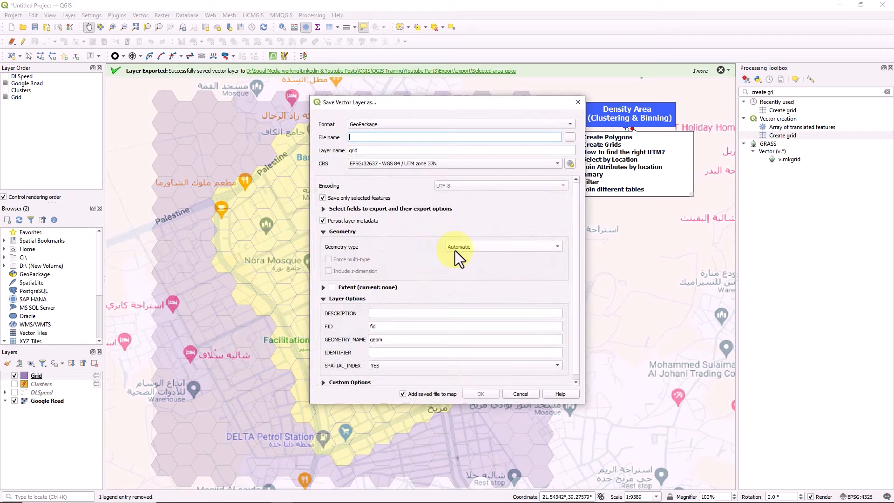
{"action": "left_click", "coordinate": [570, 137]}
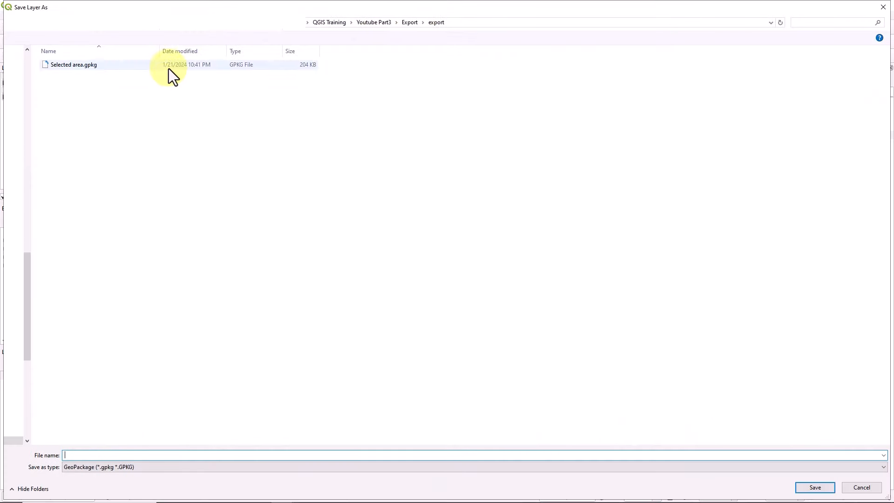
{"action": "left_click", "coordinate": [117, 66]}
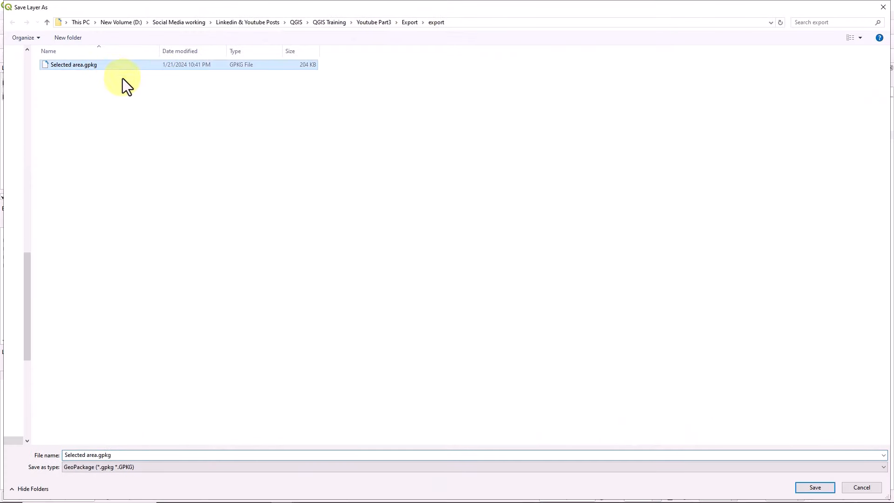
{"action": "left_click", "coordinate": [812, 489]}
{"action": "left_click", "coordinate": [485, 396]}
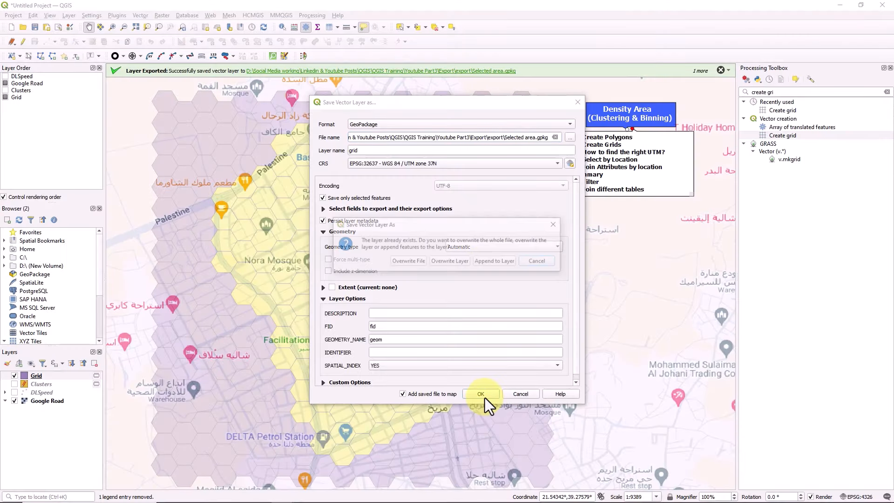
{"action": "left_click", "coordinate": [407, 261]}
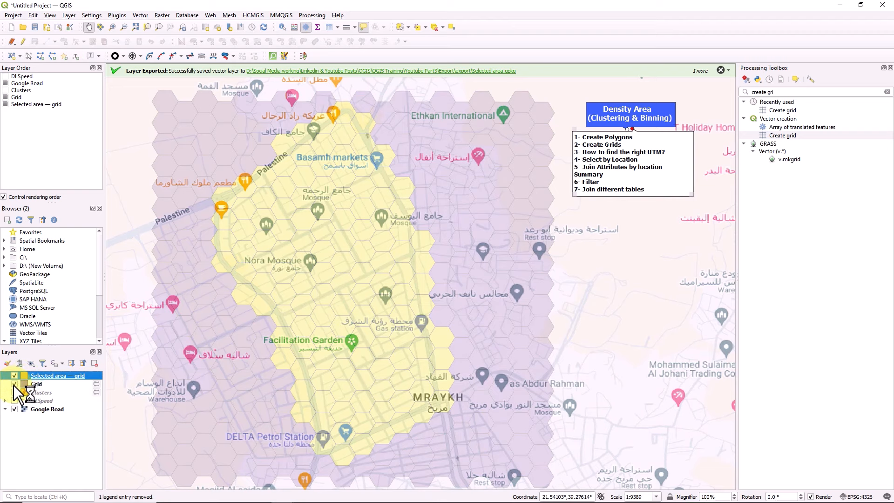
Hide the Grid layer and show the DLSpeed points to inspect them over the exported hexagons
{"action": "left_click", "coordinate": [14, 384]}
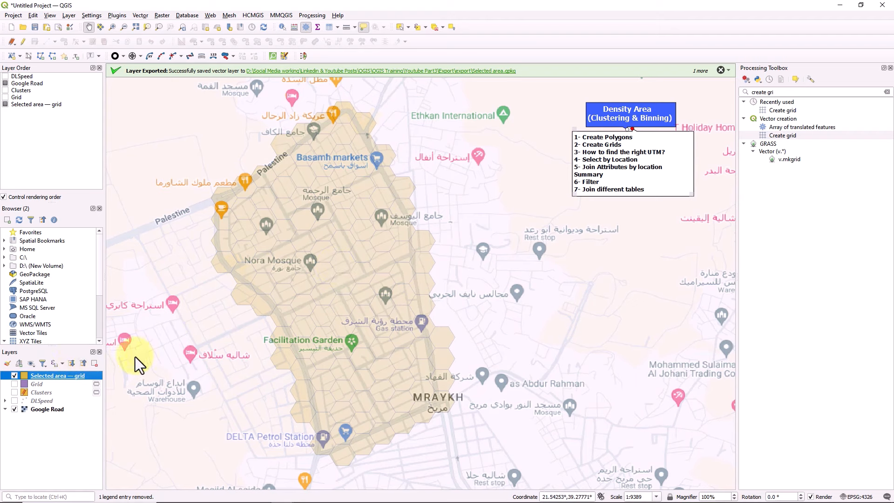
{"action": "left_click", "coordinate": [15, 401]}
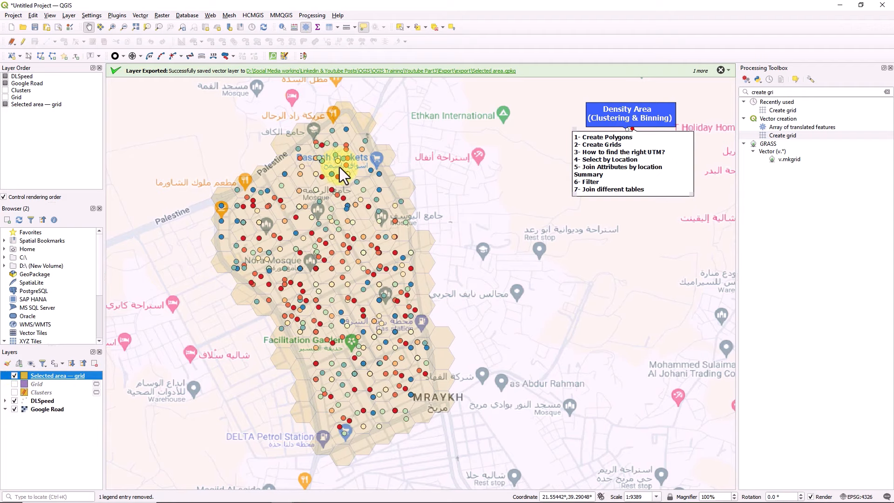
{"action": "scroll", "coordinate": [331, 149], "scroll_direction": "up", "scroll_amount": 2}
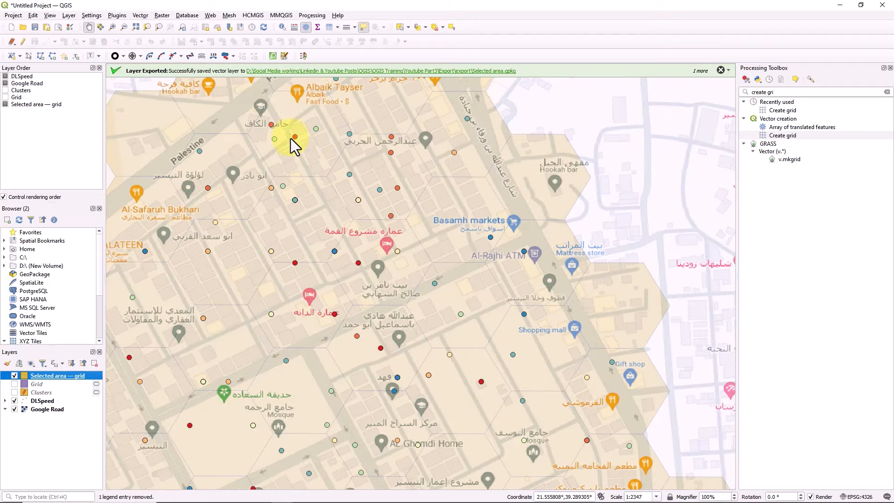
{"action": "scroll", "coordinate": [310, 161], "scroll_direction": "down", "scroll_amount": 2}
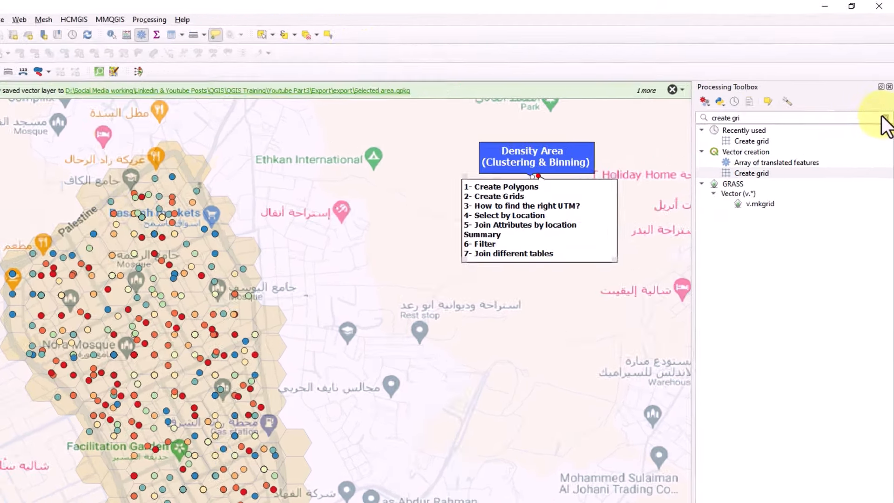
Find the Join attributes by location (summary) algorithm by searching for "join attri", and open it beside the hexagons
{"action": "left_click", "coordinate": [887, 91]}
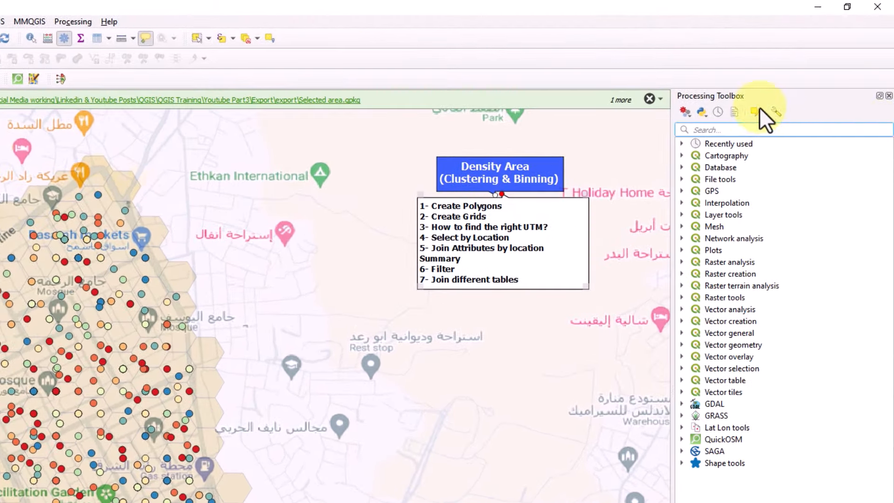
{"action": "type", "text": "j"}
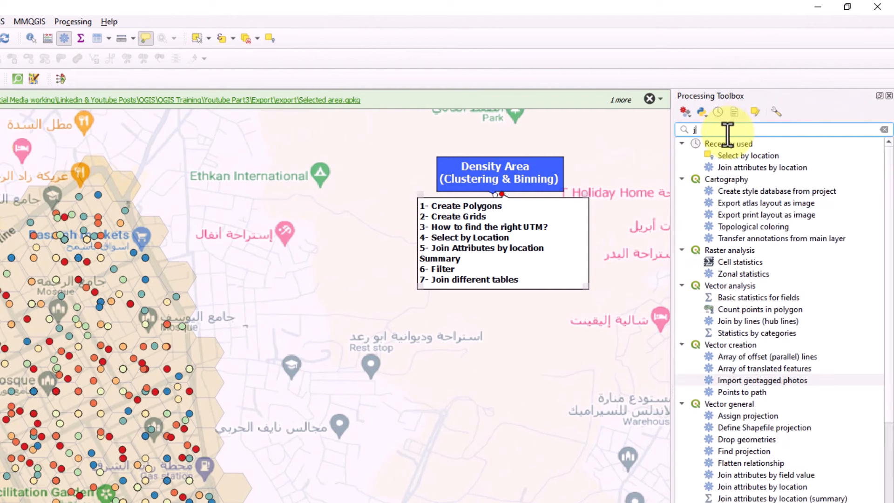
{"action": "type", "text": "oin attib"}
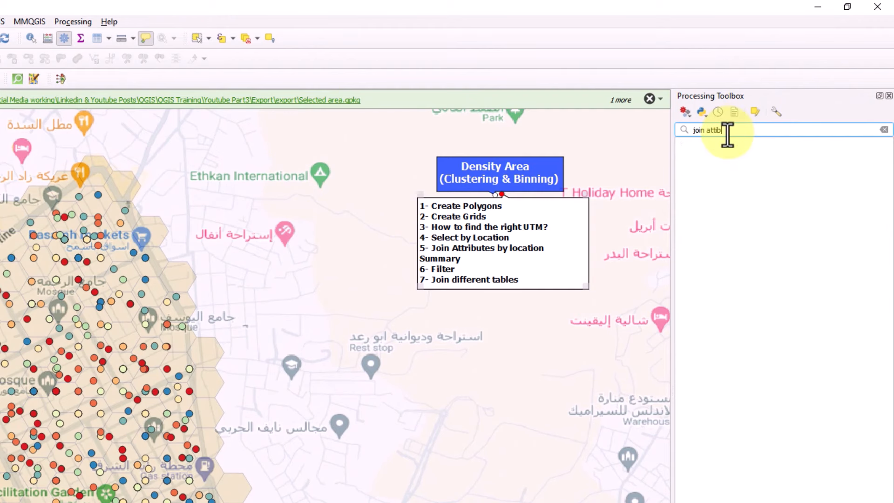
{"action": "key", "text": "BackSpace"}
{"action": "type", "text": "r"}
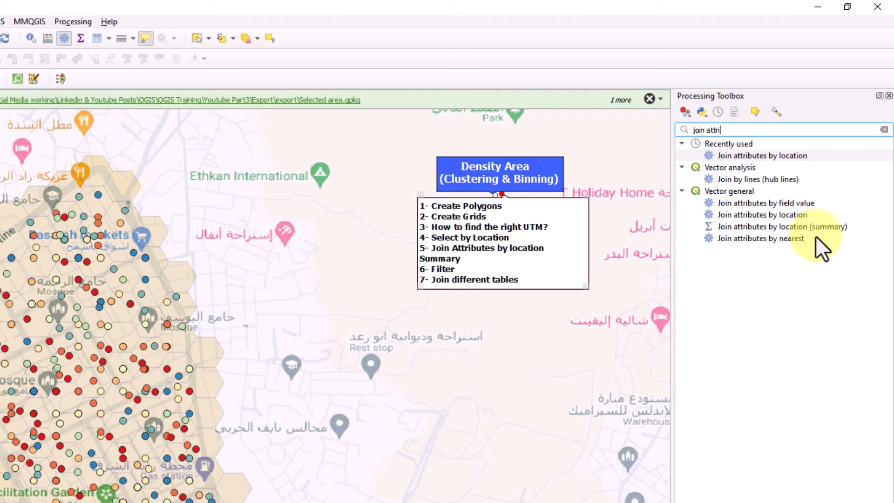
{"action": "left_click", "coordinate": [753, 226]}
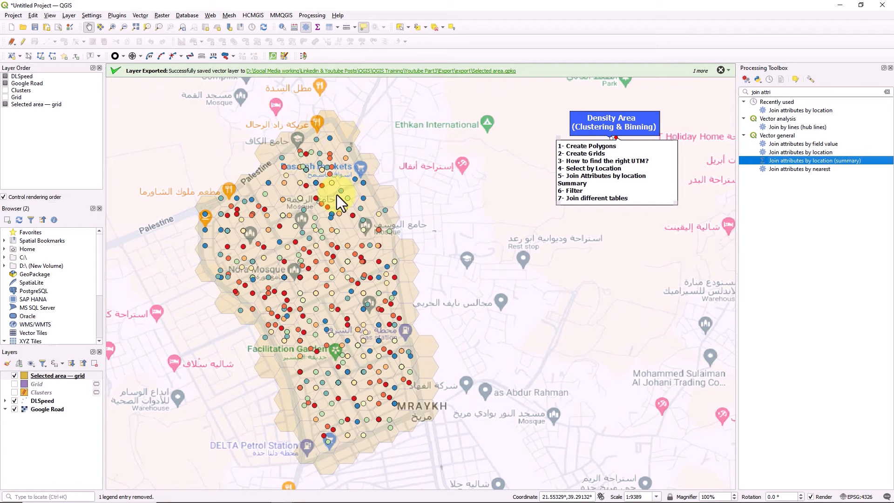
{"action": "double_click", "coordinate": [811, 161]}
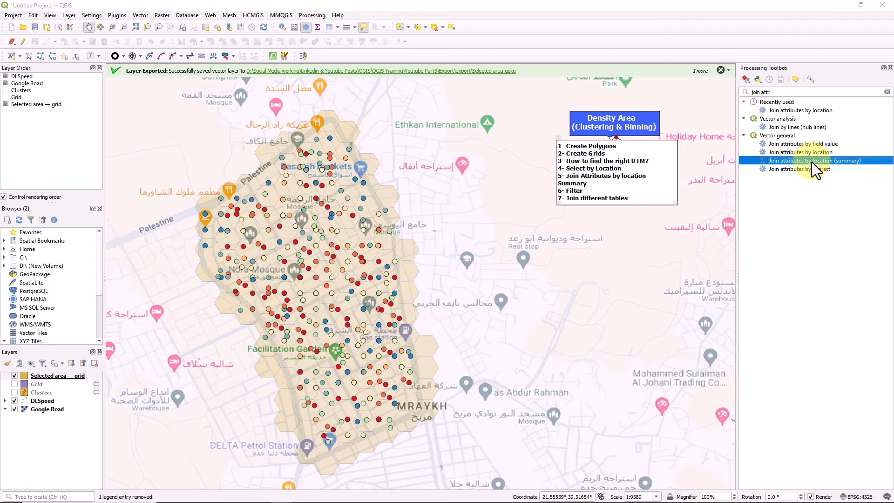
{"action": "left_click_drag", "start_coordinate": [472, 146], "coordinate": [540, 108]}
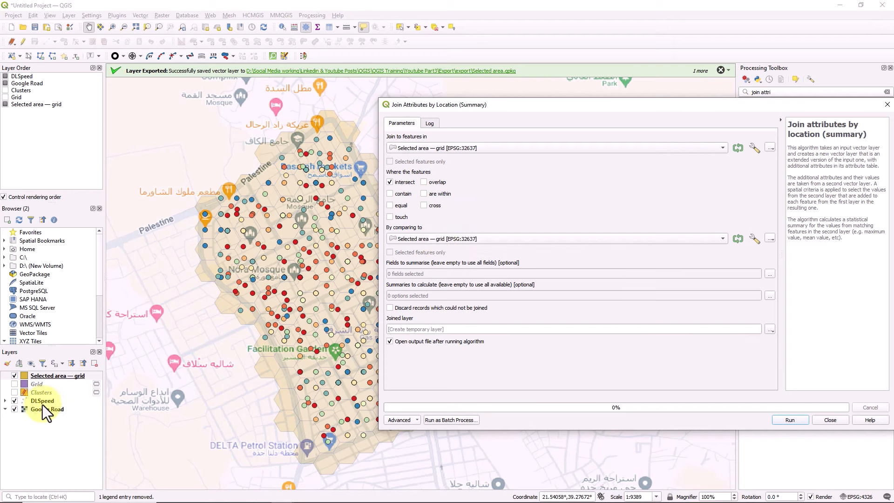
Set the join to compare Selected area — grid with DLSpeed and summarise only the DL Speed(Mbps) field
{"action": "left_click", "coordinate": [457, 242]}
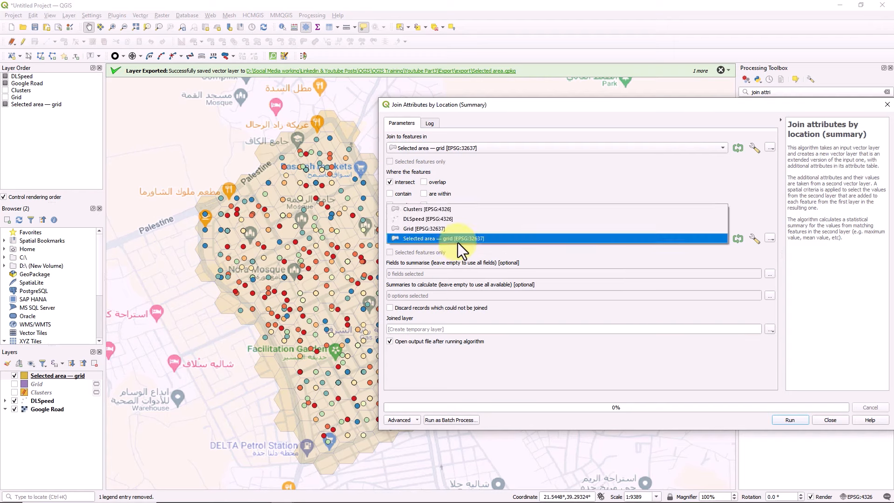
{"action": "left_click", "coordinate": [423, 218]}
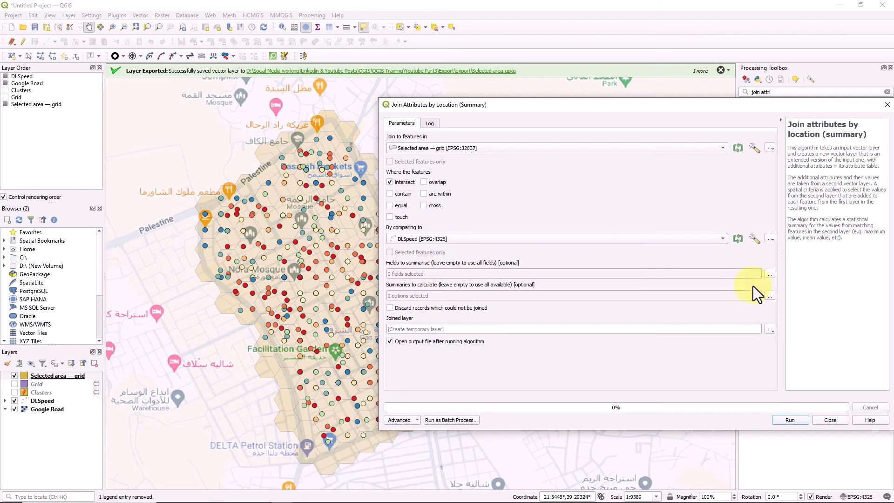
{"action": "left_click", "coordinate": [769, 274]}
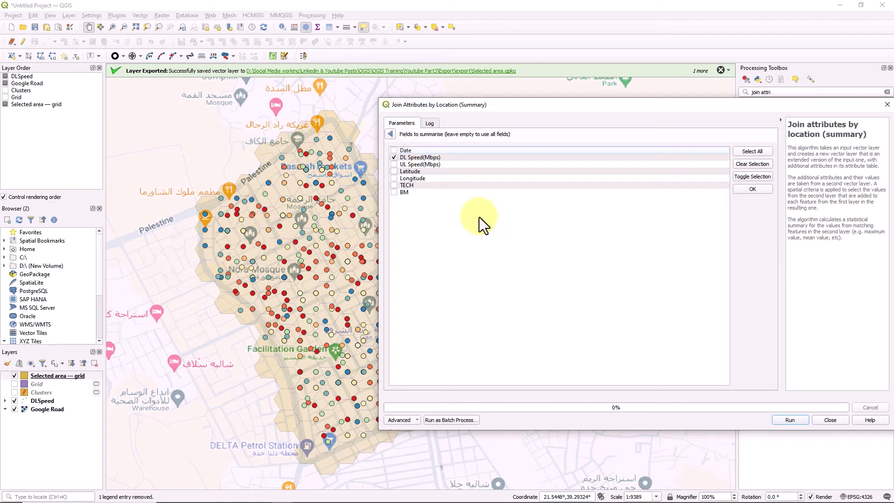
{"action": "left_click", "coordinate": [391, 135]}
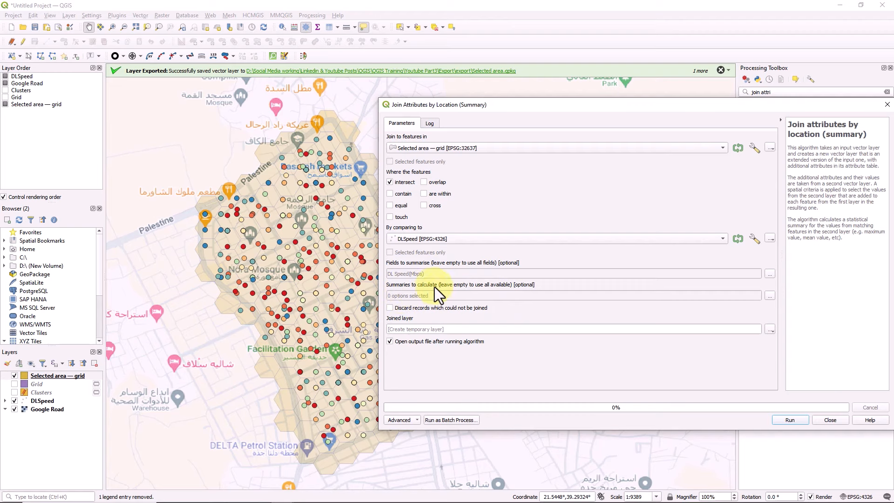
Choose mean as the only summary to calculate, run the join to a temporary layer, and close the dialog
{"action": "left_click", "coordinate": [770, 296]}
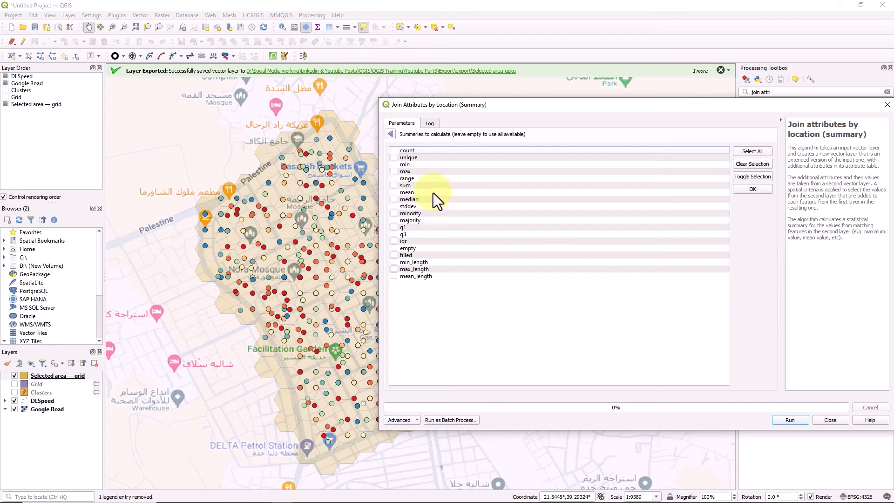
{"action": "left_click", "coordinate": [394, 192]}
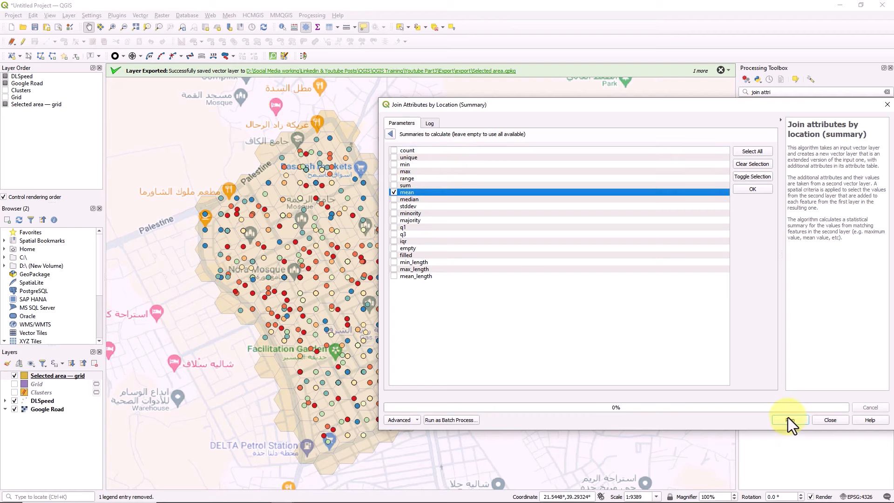
{"action": "left_click", "coordinate": [390, 134]}
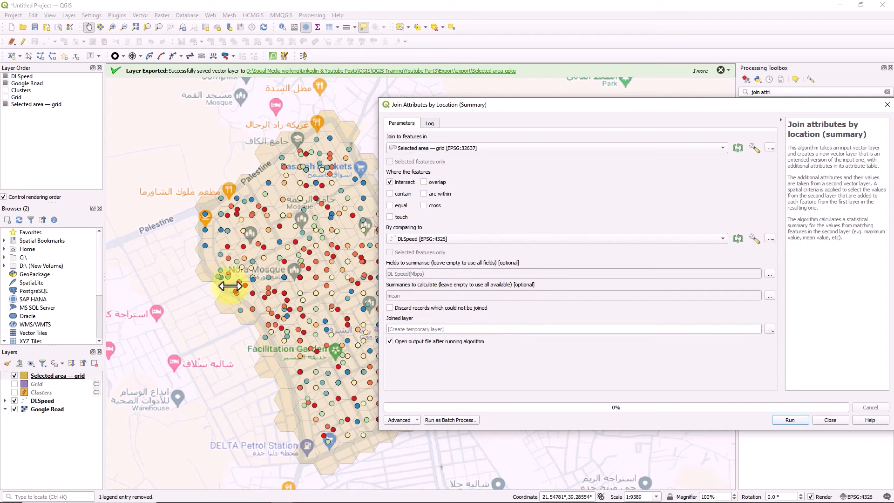
{"action": "left_click", "coordinate": [784, 421]}
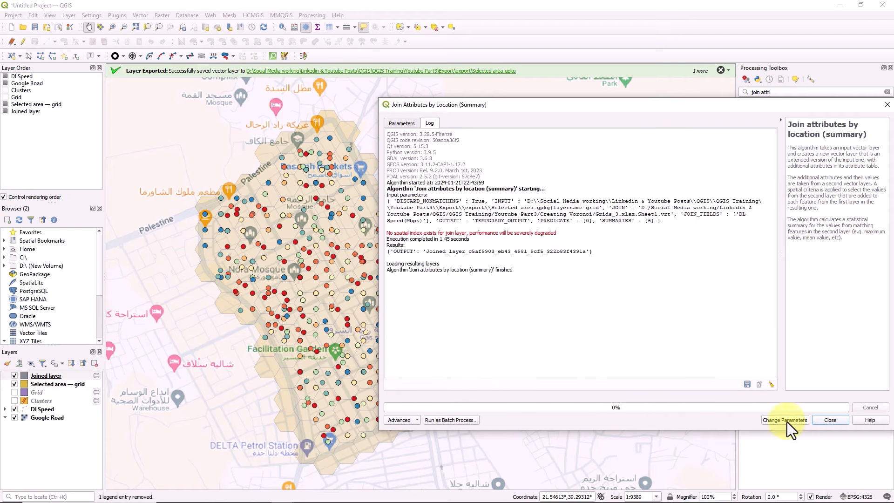
{"action": "left_click", "coordinate": [823, 421]}
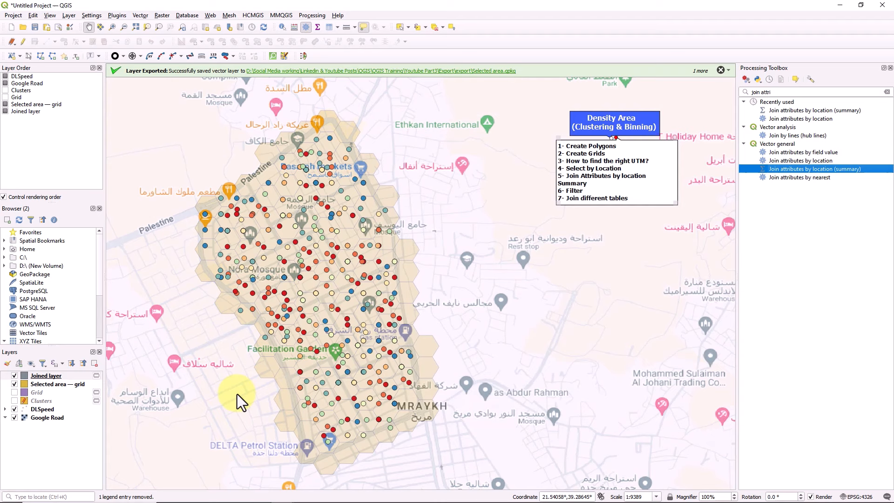
Hide the Selected area — grid and DLSpeed layers, toggling Selected area — grid to compare its coverage with the Joined layer
{"action": "left_click", "coordinate": [15, 385]}
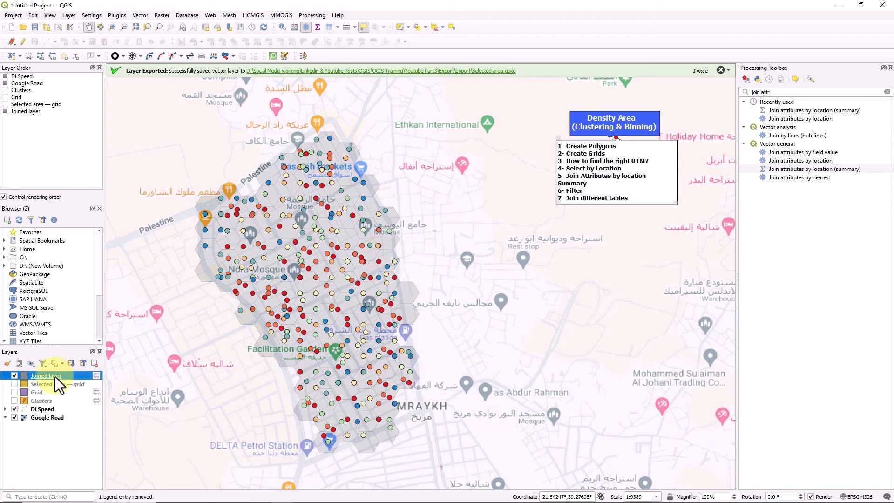
{"action": "left_click", "coordinate": [15, 410]}
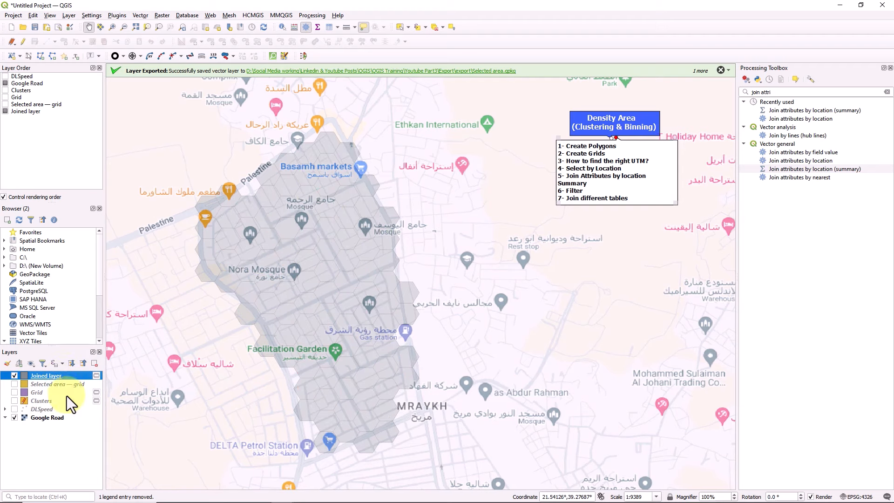
{"action": "left_click", "coordinate": [14, 384]}
{"action": "left_click", "coordinate": [15, 385]}
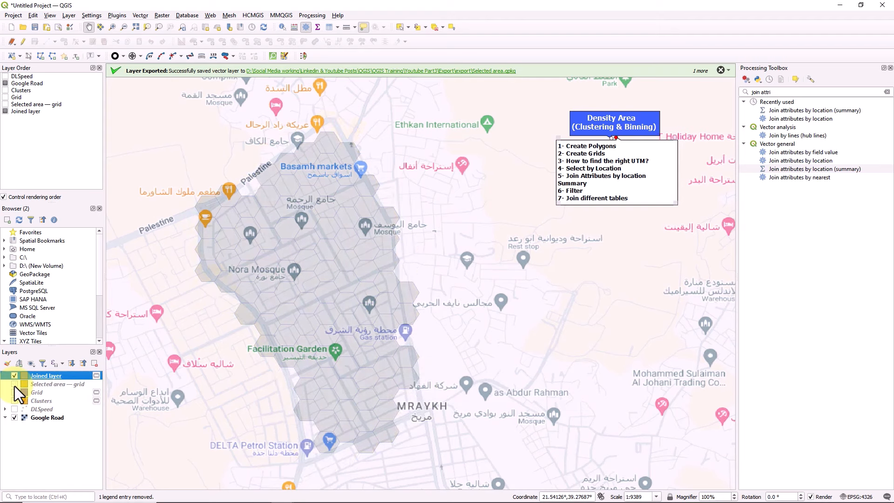
{"action": "left_click", "coordinate": [15, 384]}
{"action": "left_click", "coordinate": [14, 384]}
{"action": "left_click", "coordinate": [14, 384]}
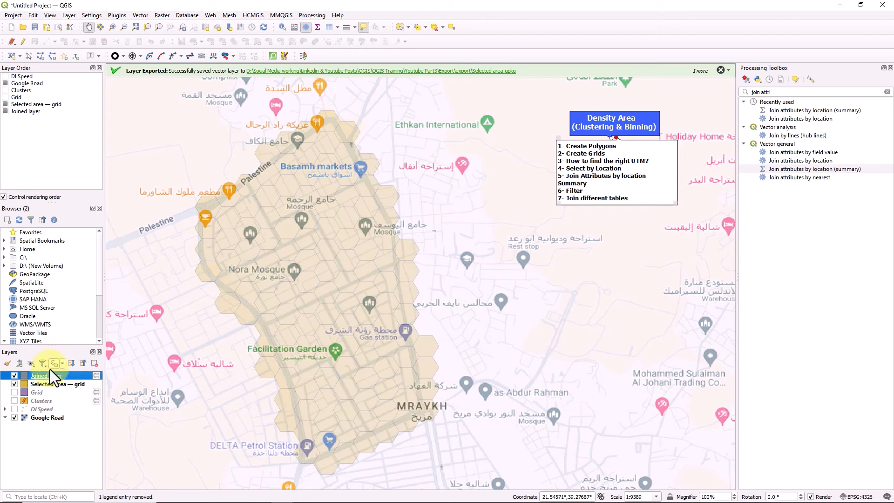
{"action": "left_click", "coordinate": [15, 385]}
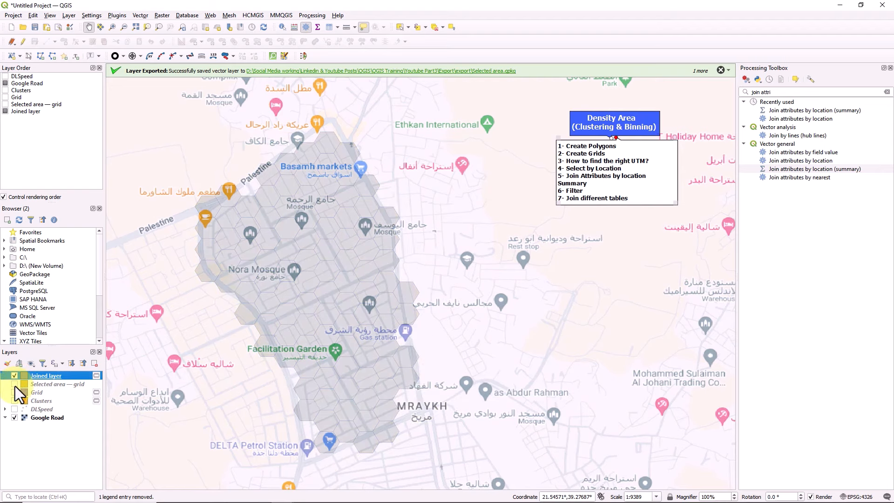
Show the DLSpeed points again and compare them with both hexagon layers, leaving Selected area — grid hidden
{"action": "left_click", "coordinate": [14, 410]}
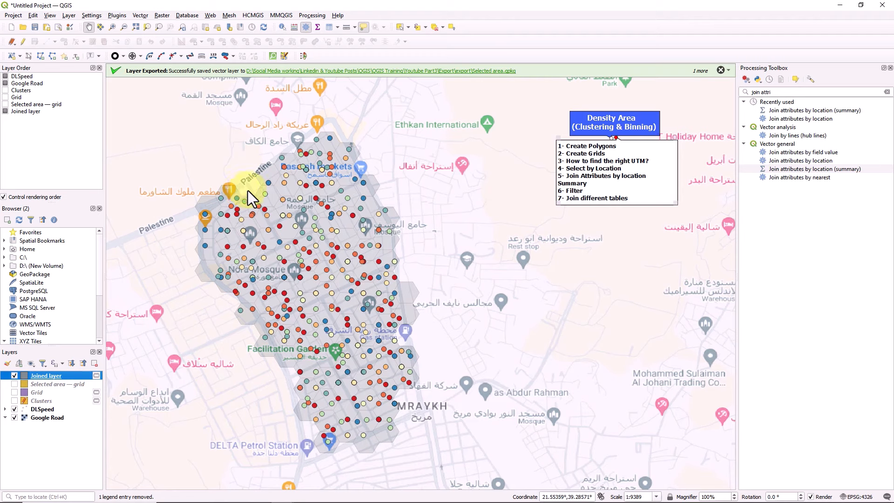
{"action": "left_click", "coordinate": [14, 384]}
{"action": "left_click", "coordinate": [14, 384]}
{"action": "left_click", "coordinate": [15, 384]}
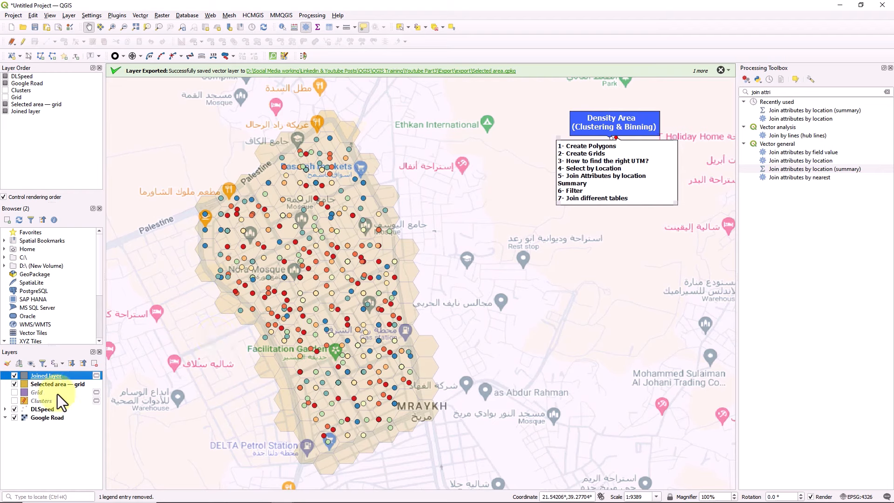
{"action": "left_click", "coordinate": [14, 384]}
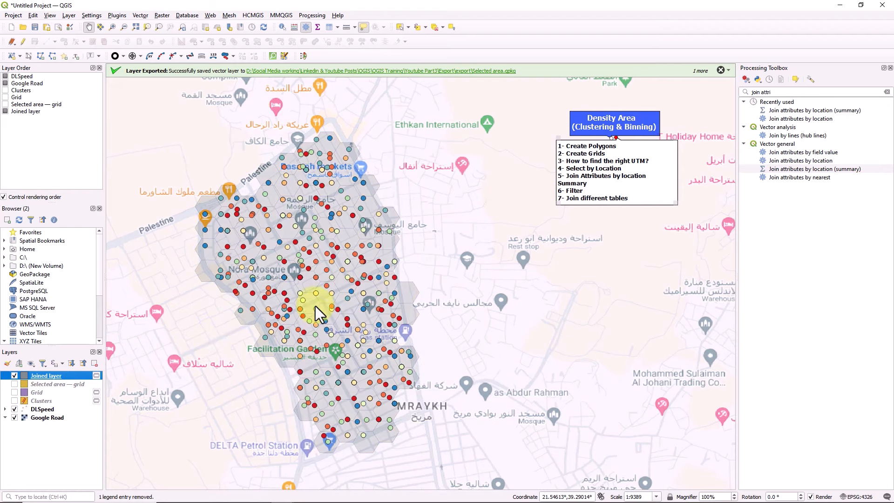
Hide the DLSpeed points and set the Joined layer's symbology to Graduated with the Spectral color ramp
{"action": "left_click", "coordinate": [14, 410]}
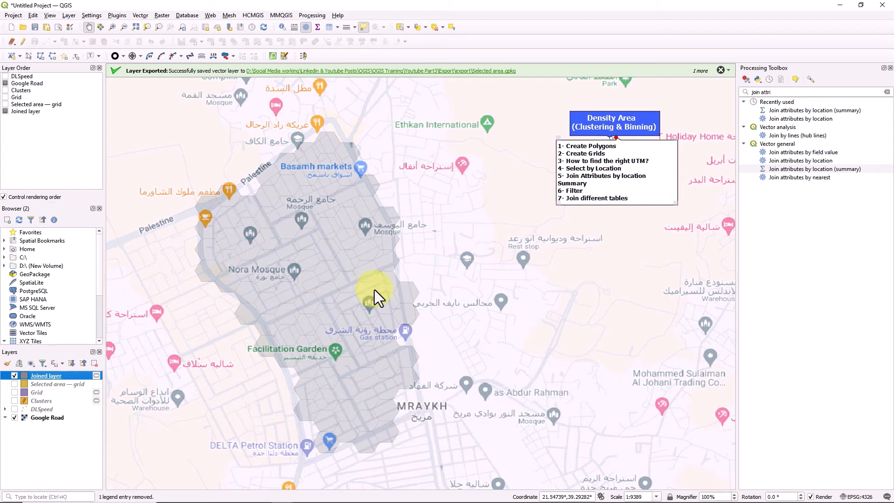
{"action": "double_click", "coordinate": [69, 375]}
{"action": "left_click_drag", "start_coordinate": [320, 104], "coordinate": [629, 96]}
{"action": "left_click", "coordinate": [636, 116]}
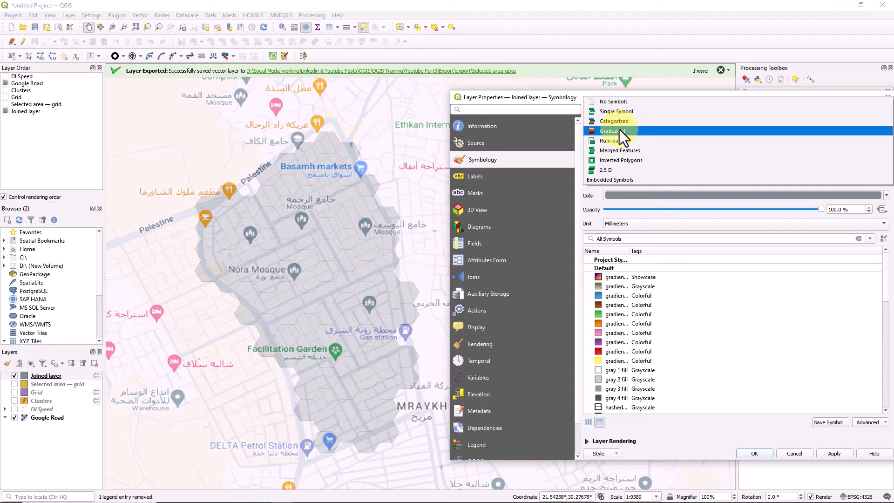
{"action": "left_click", "coordinate": [619, 131]}
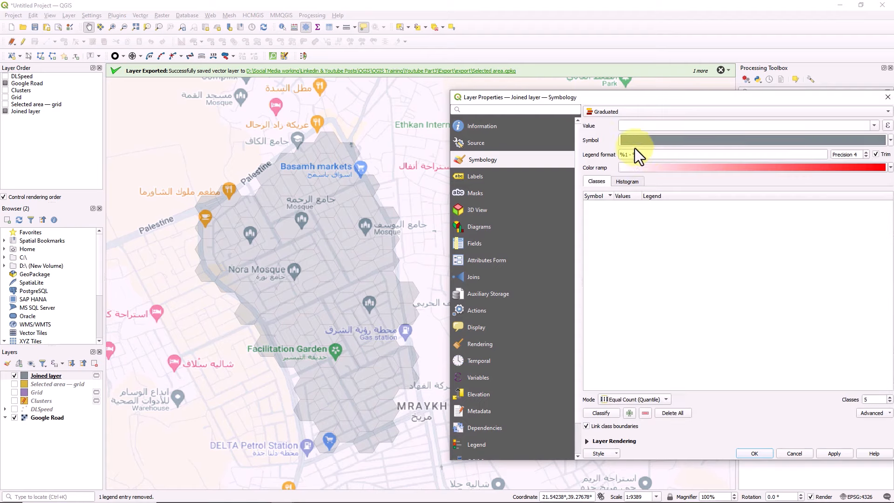
{"action": "left_click_drag", "start_coordinate": [682, 97], "coordinate": [630, 82]}
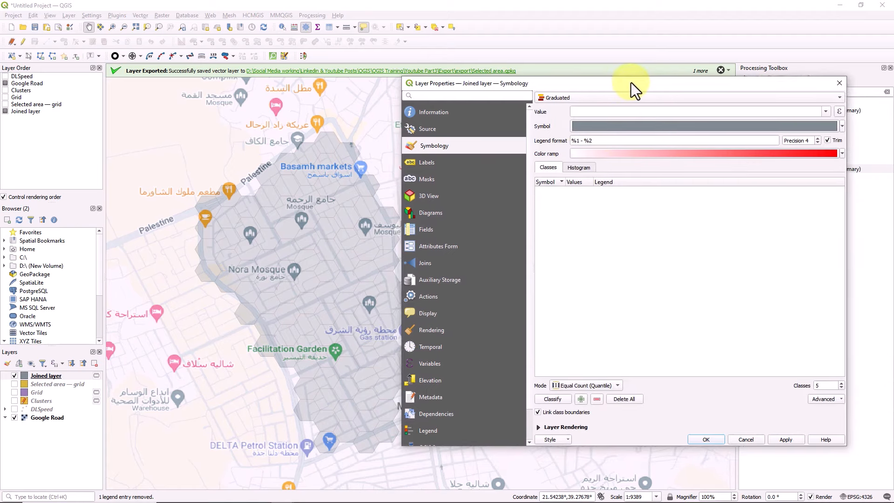
{"action": "left_click", "coordinate": [842, 156]}
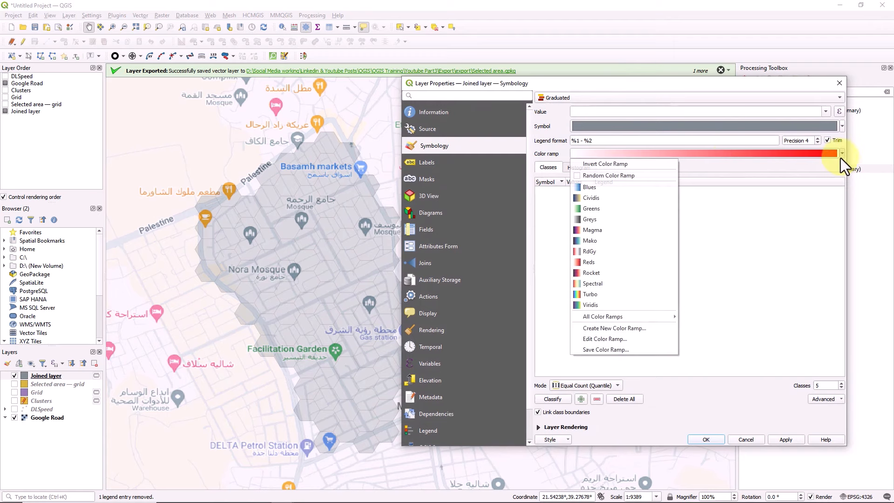
{"action": "left_click", "coordinate": [593, 284]}
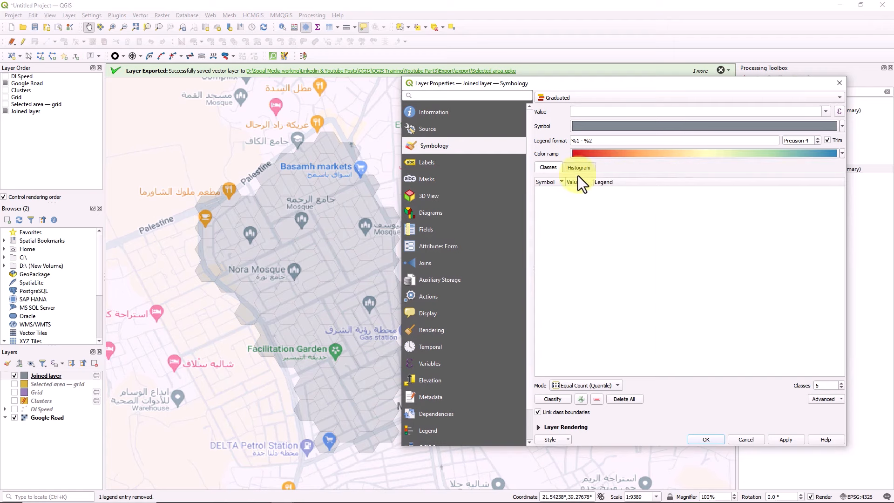
Classify the Joined layer by DL Speed(Mbps)_mean into 7 classes
{"action": "left_click", "coordinate": [827, 112]}
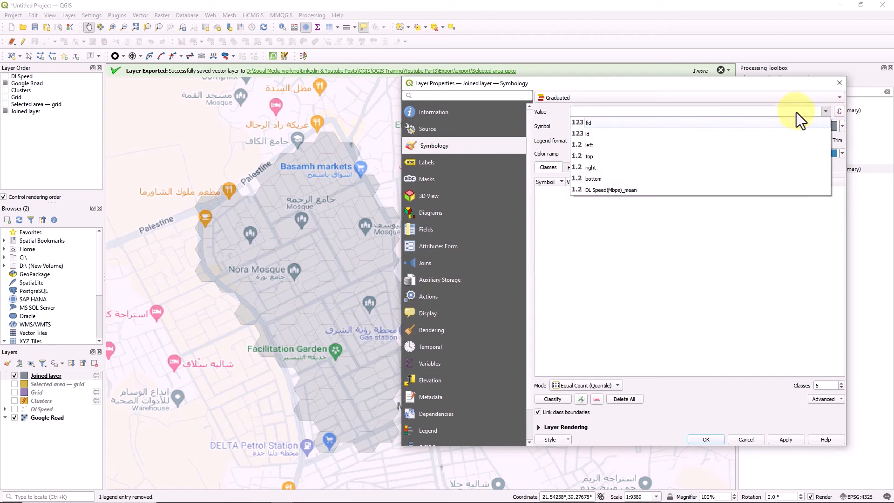
{"action": "left_click", "coordinate": [595, 190]}
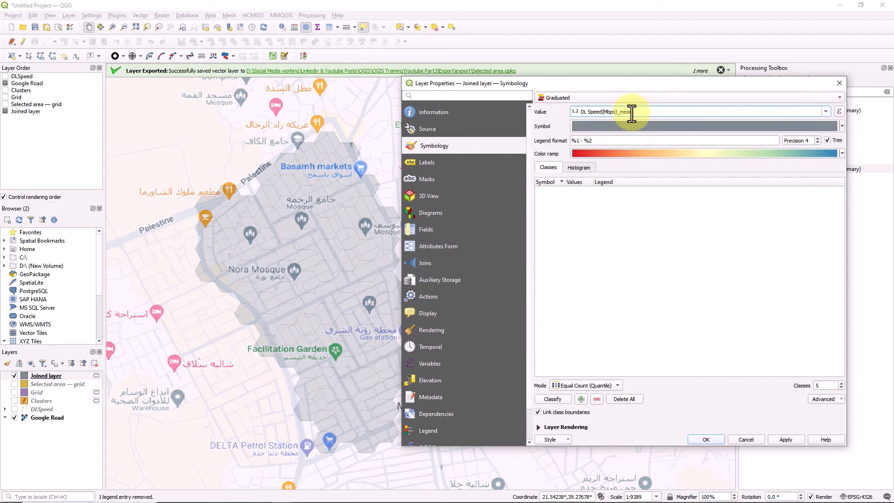
{"action": "left_click", "coordinate": [551, 399]}
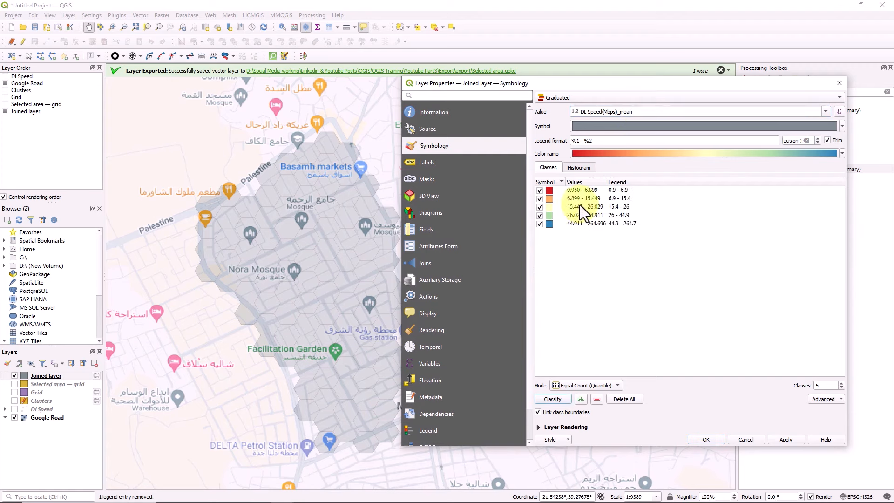
{"action": "double_click", "coordinate": [819, 386]}
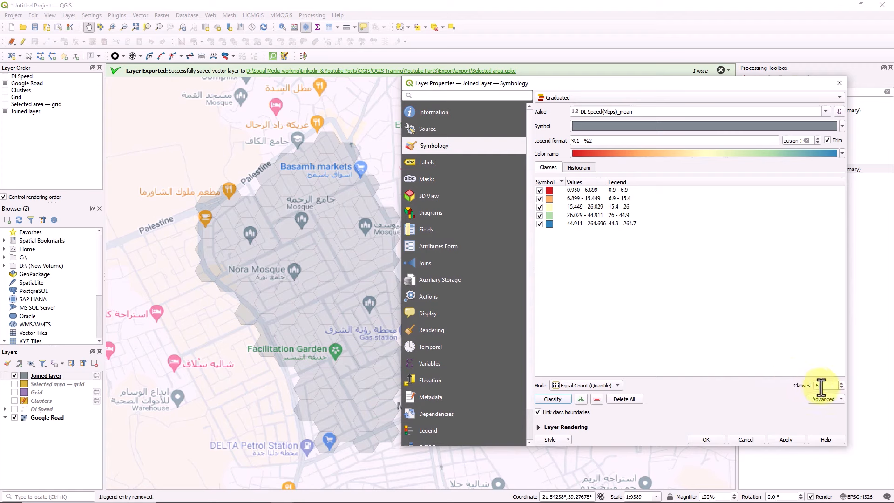
{"action": "type", "text": "7"}
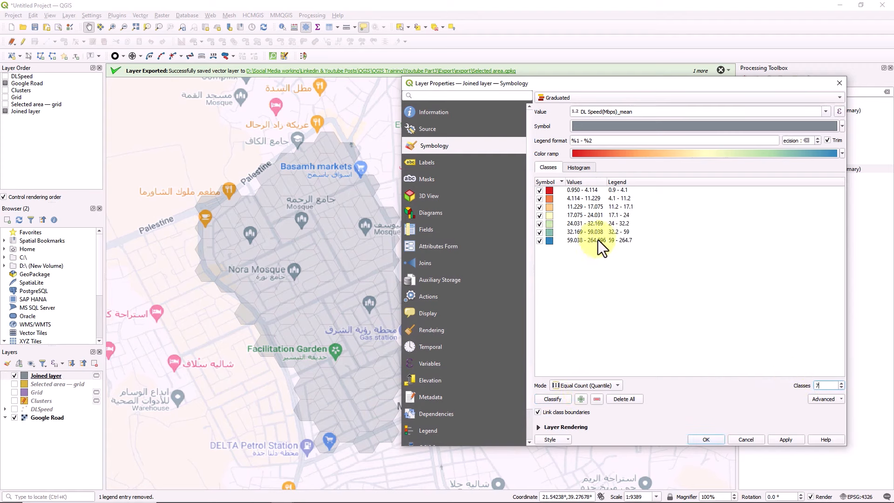
{"action": "double_click", "coordinate": [576, 241]}
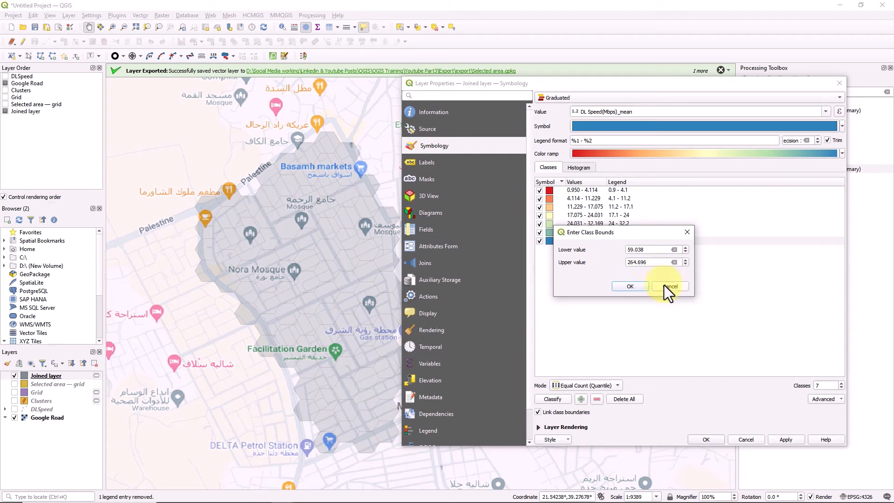
{"action": "left_click", "coordinate": [719, 27]}
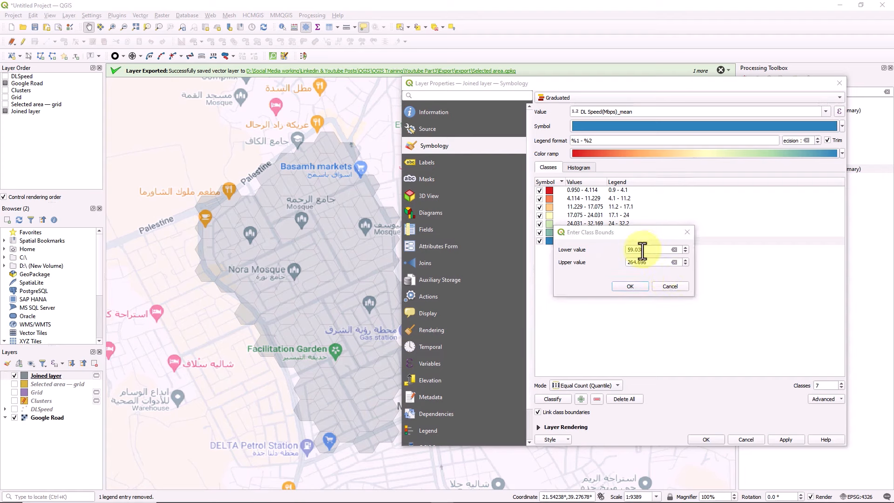
{"action": "left_click", "coordinate": [666, 289]}
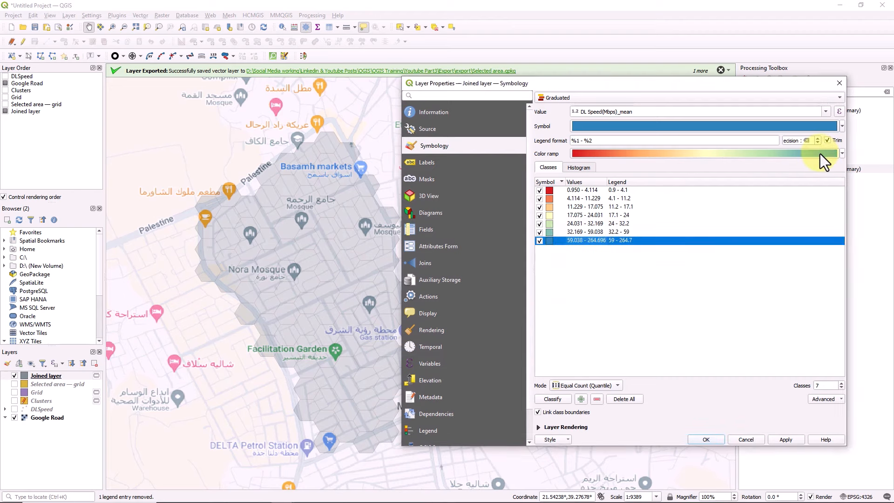
Change the color ramp's blue end stop to dark green (#1e6915)
{"action": "left_click", "coordinate": [804, 154]}
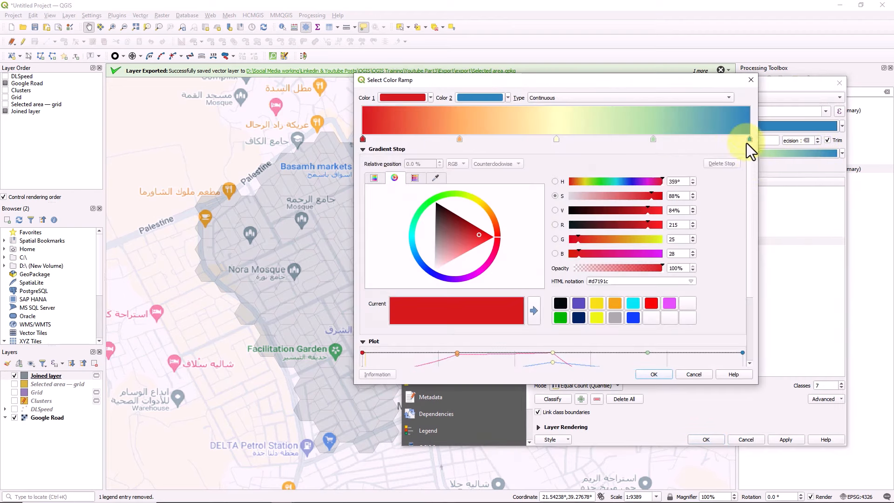
{"action": "left_click", "coordinate": [750, 139]}
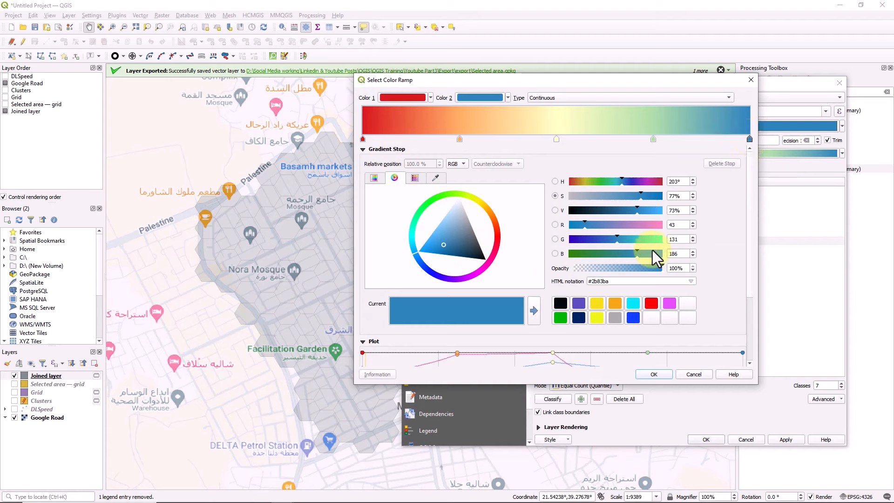
{"action": "left_click", "coordinate": [599, 182]}
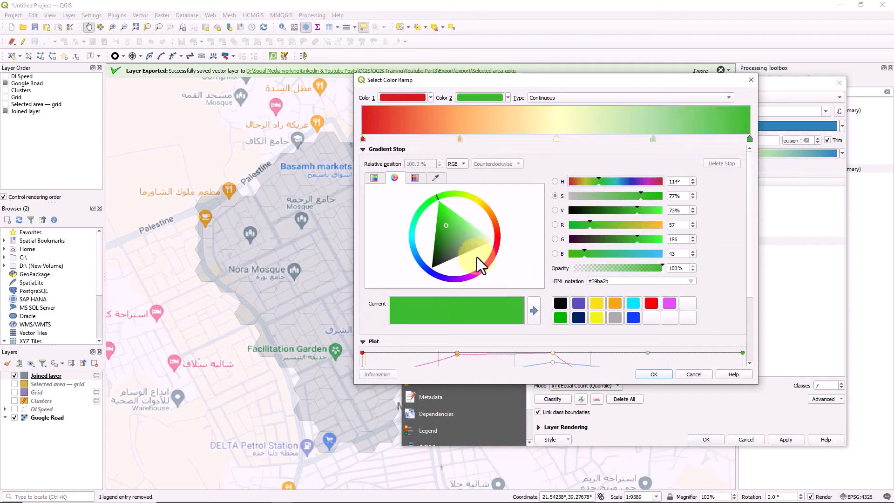
{"action": "left_click_drag", "start_coordinate": [436, 245], "coordinate": [440, 245]}
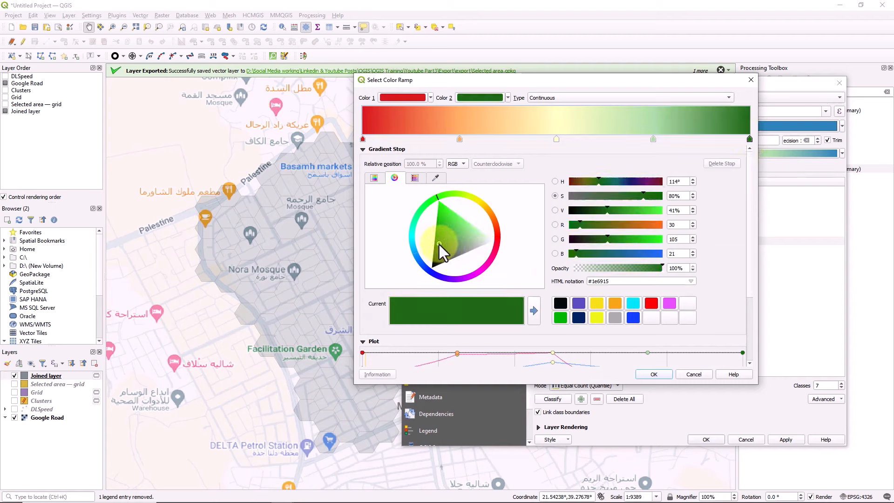
{"action": "left_click", "coordinate": [654, 375]}
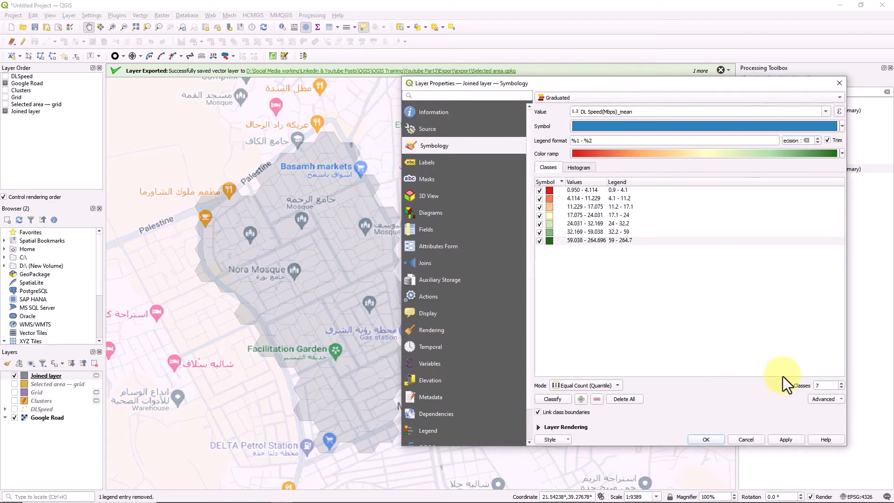
Apply the graduated style to the Joined layer and move the layer above Google Road in the layer order
{"action": "left_click", "coordinate": [785, 439]}
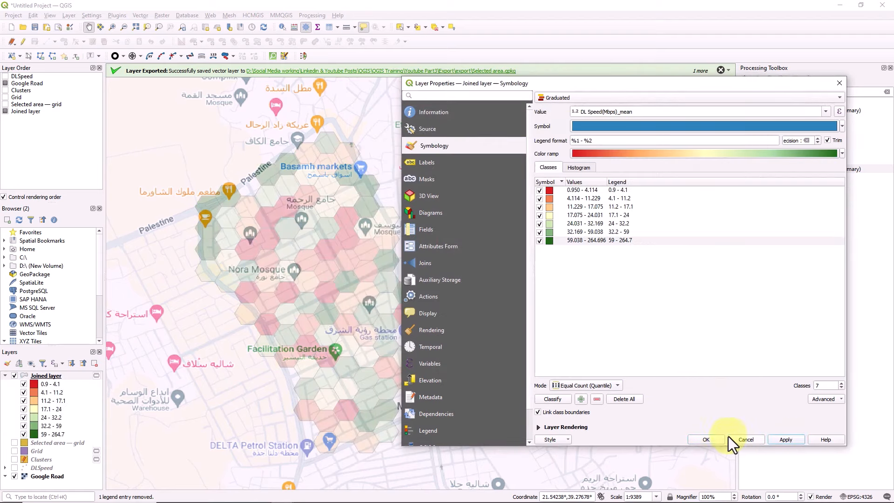
{"action": "left_click", "coordinate": [705, 440]}
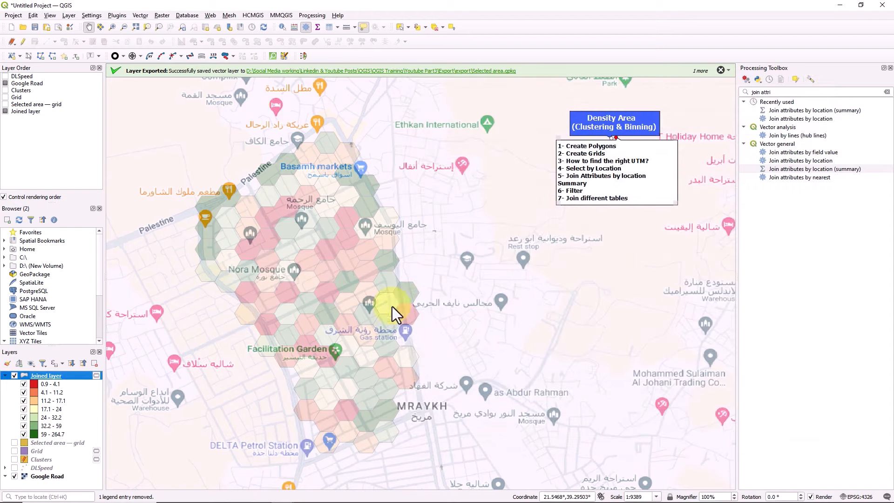
{"action": "left_click", "coordinate": [14, 113]}
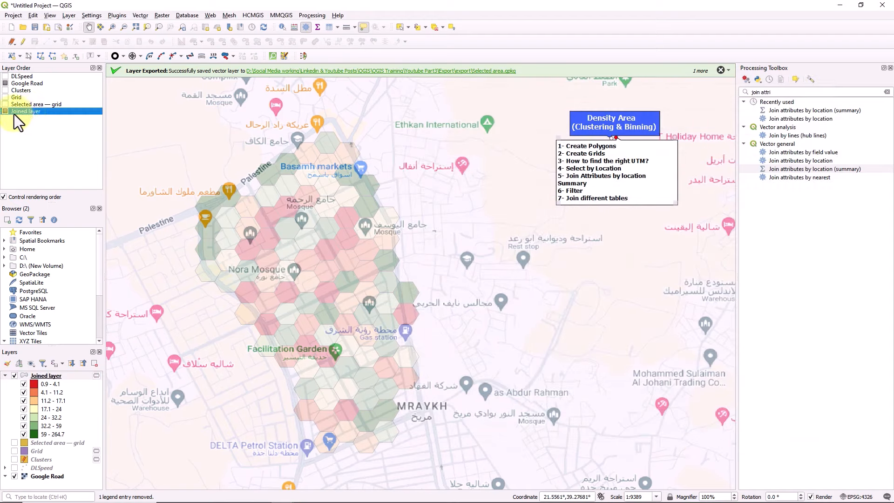
{"action": "left_click_drag", "start_coordinate": [22, 112], "coordinate": [30, 92]}
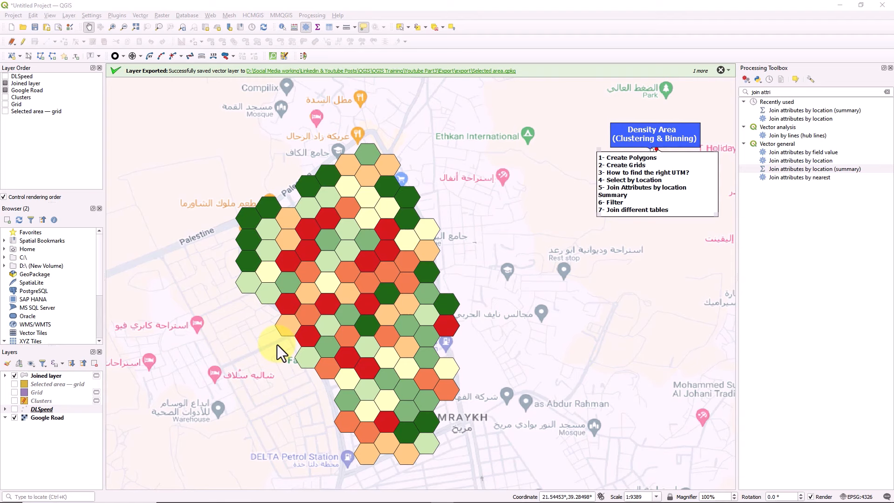
Examine the TECH and BM columns in the DLSpeed attribute table, and briefly show the DLSpeed points over the hexagons
{"action": "right_click", "coordinate": [59, 410]}
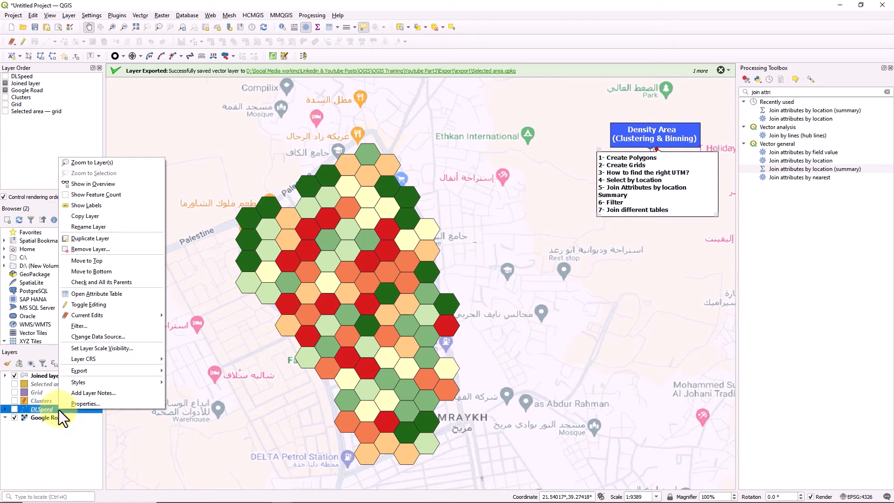
{"action": "left_click", "coordinate": [93, 295]}
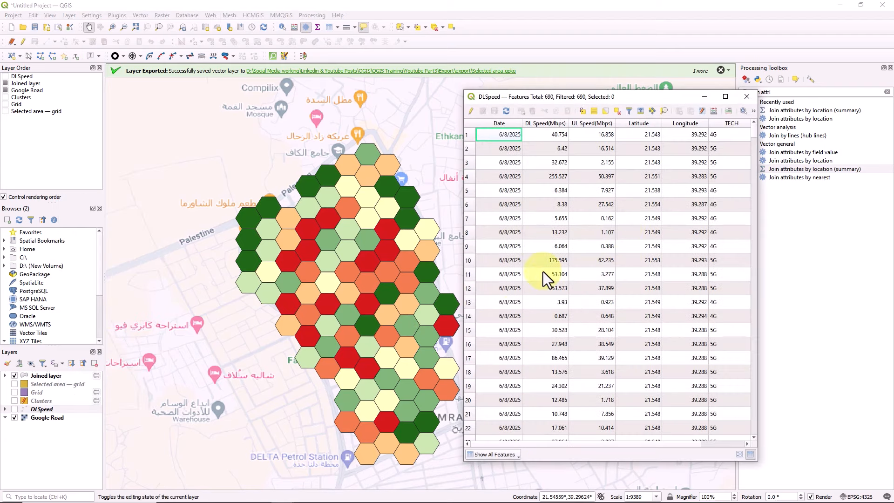
{"action": "left_click_drag", "start_coordinate": [538, 444], "coordinate": [661, 444]}
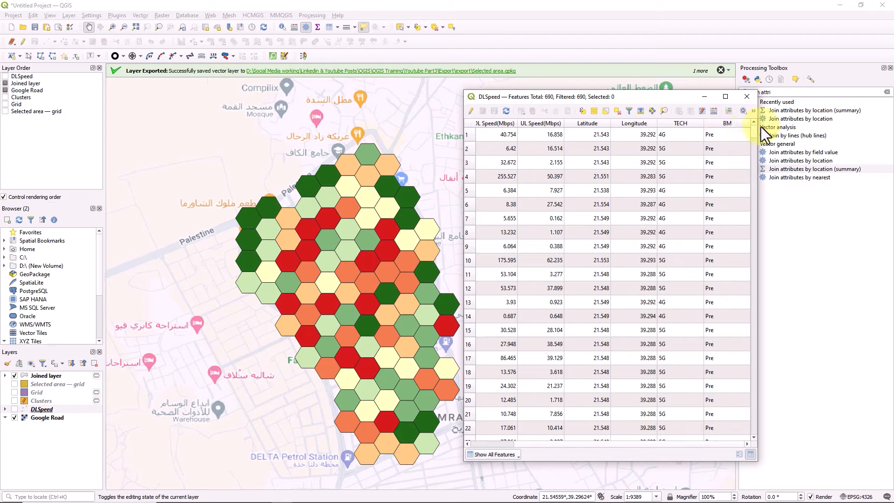
{"action": "left_click_drag", "start_coordinate": [753, 135], "coordinate": [754, 272]}
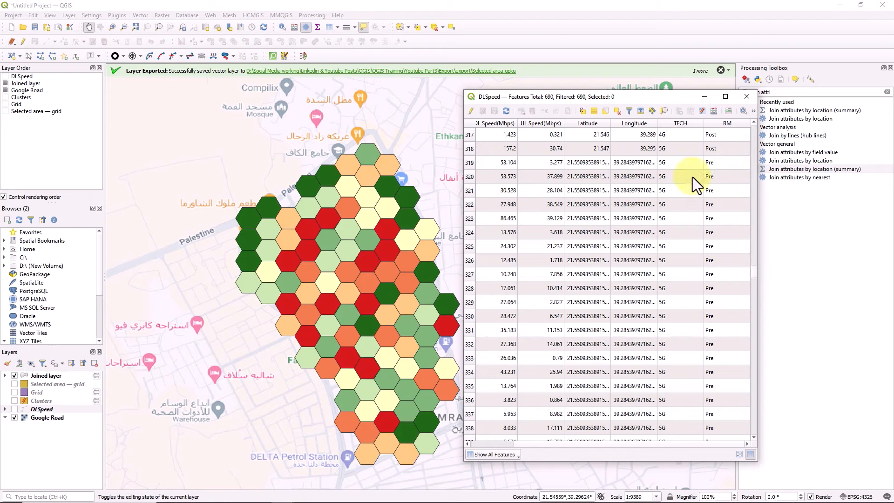
{"action": "left_click", "coordinate": [747, 97]}
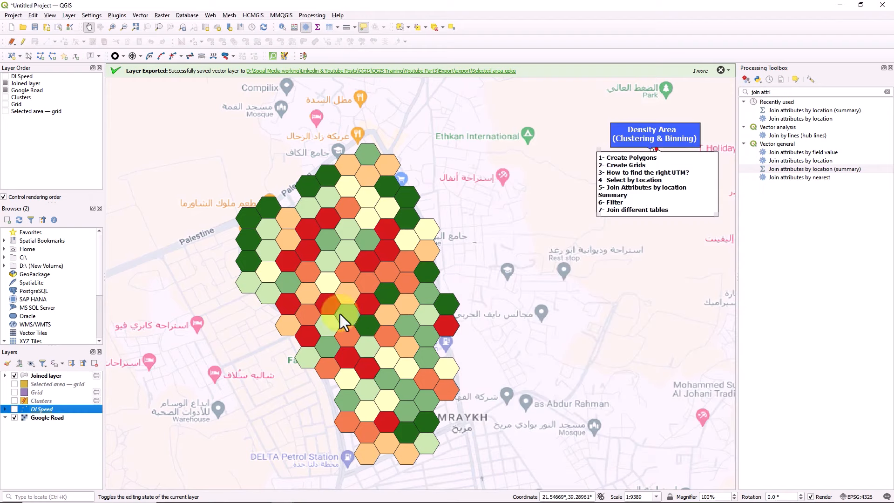
{"action": "left_click", "coordinate": [14, 409]}
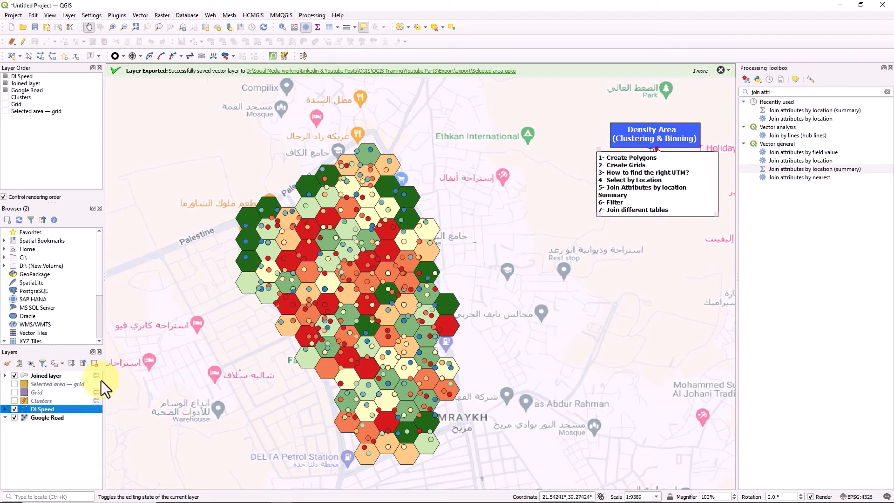
{"action": "left_click", "coordinate": [14, 410]}
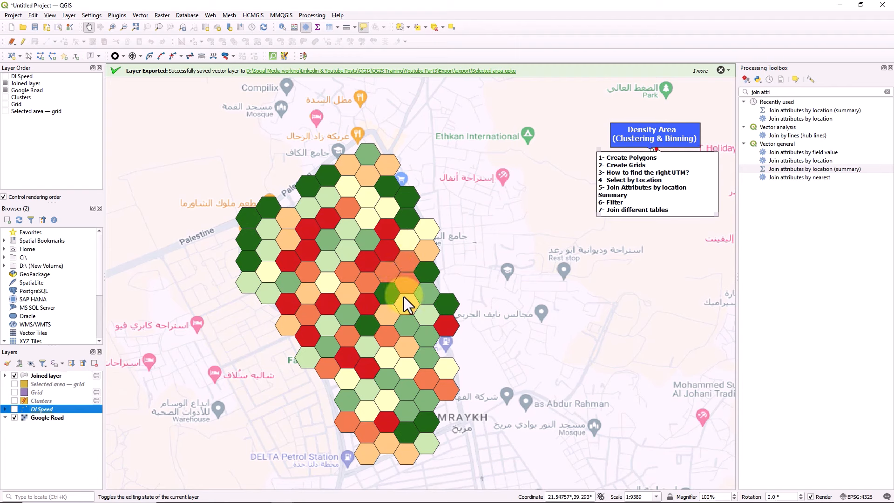
Filter the DLSpeed layer with the expression "BM" = 'Pre', testing the query before applying it
{"action": "right_click", "coordinate": [73, 413]}
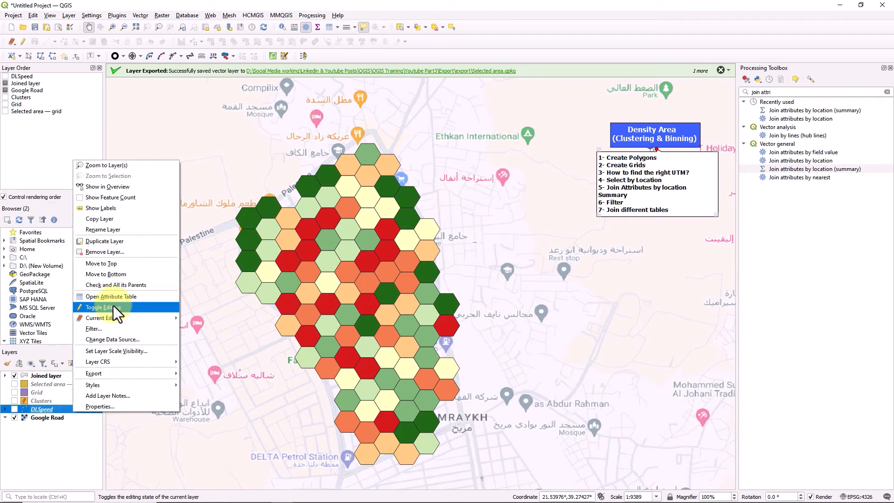
{"action": "left_click", "coordinate": [112, 329]}
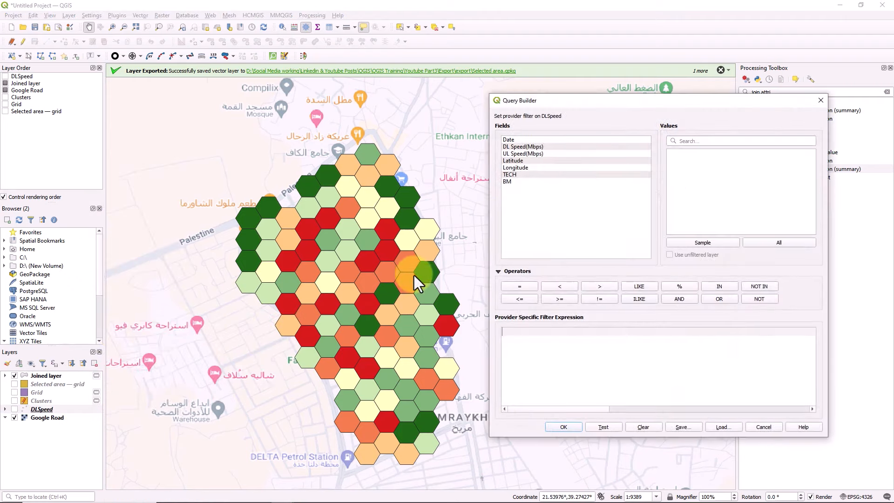
{"action": "left_click", "coordinate": [514, 182]}
{"action": "left_click", "coordinate": [681, 242]}
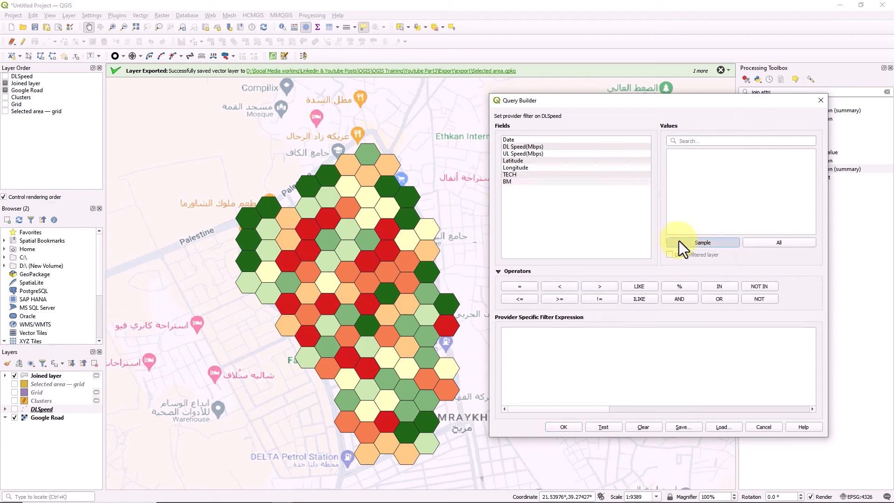
{"action": "double_click", "coordinate": [524, 183]}
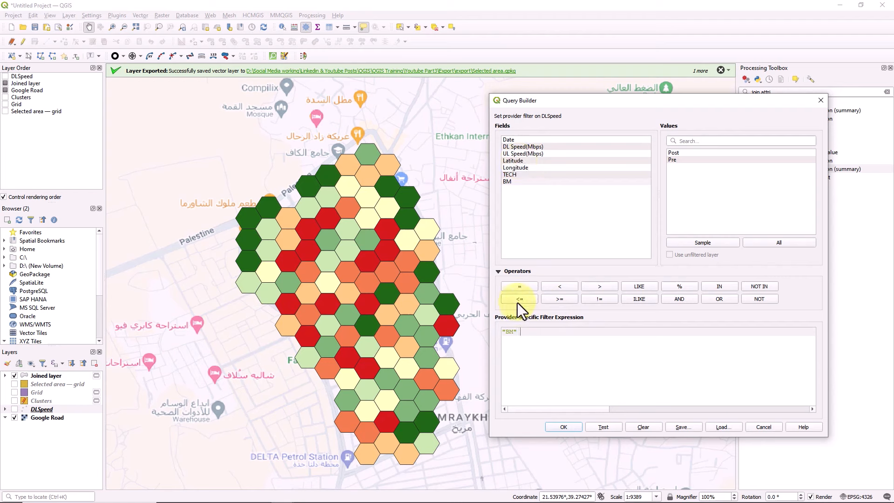
{"action": "double_click", "coordinate": [671, 160]}
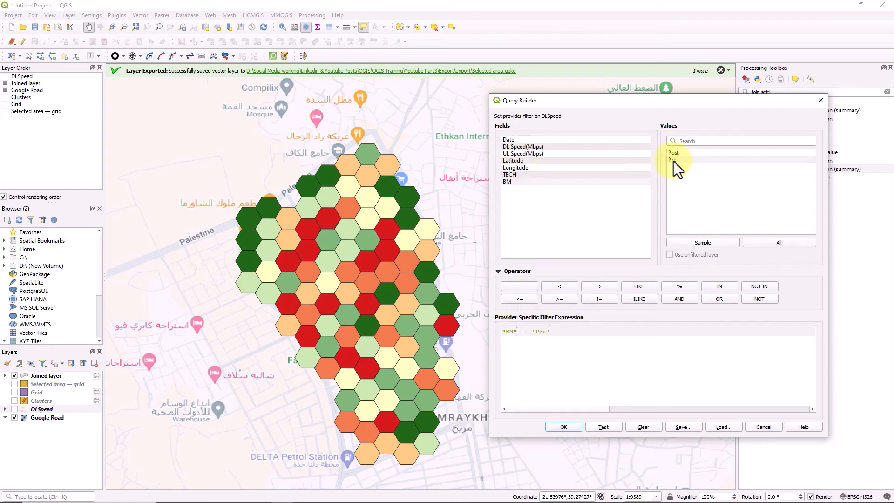
{"action": "left_click", "coordinate": [597, 429]}
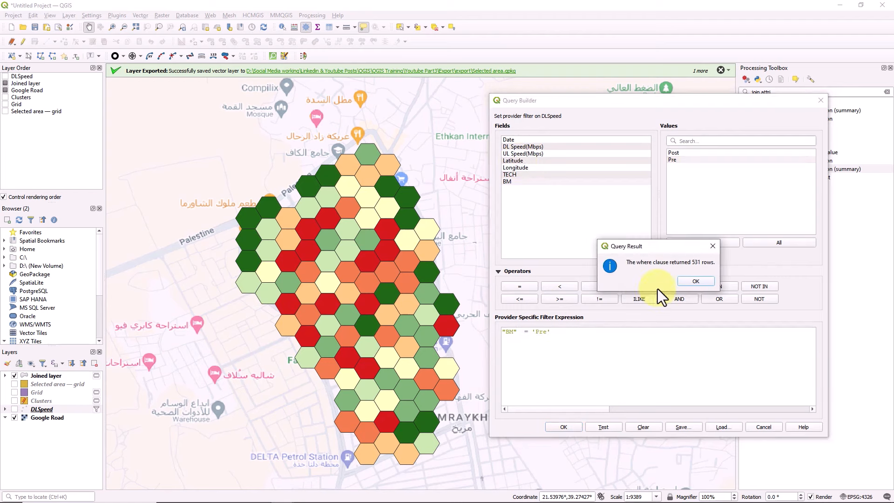
{"action": "left_click", "coordinate": [695, 281]}
{"action": "left_click", "coordinate": [563, 426]}
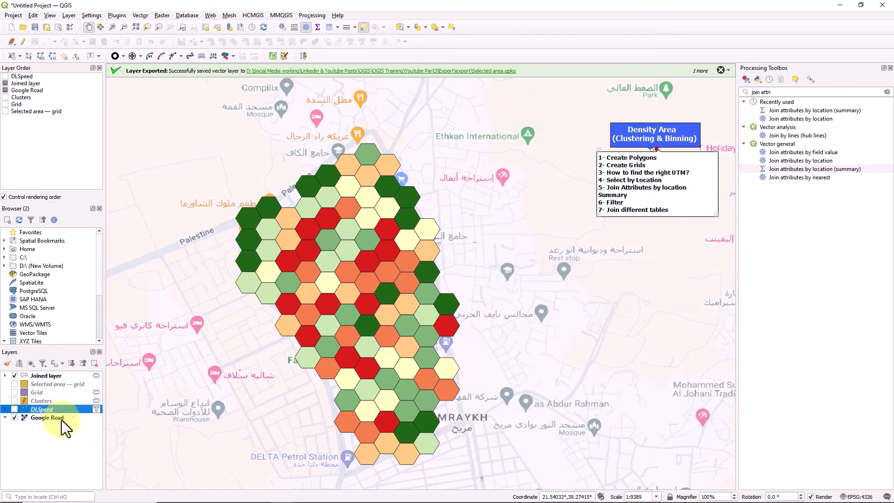
Show the filtered DLSpeed points over the hexagons and duplicate the DLSpeed layer
{"action": "left_click", "coordinate": [15, 409]}
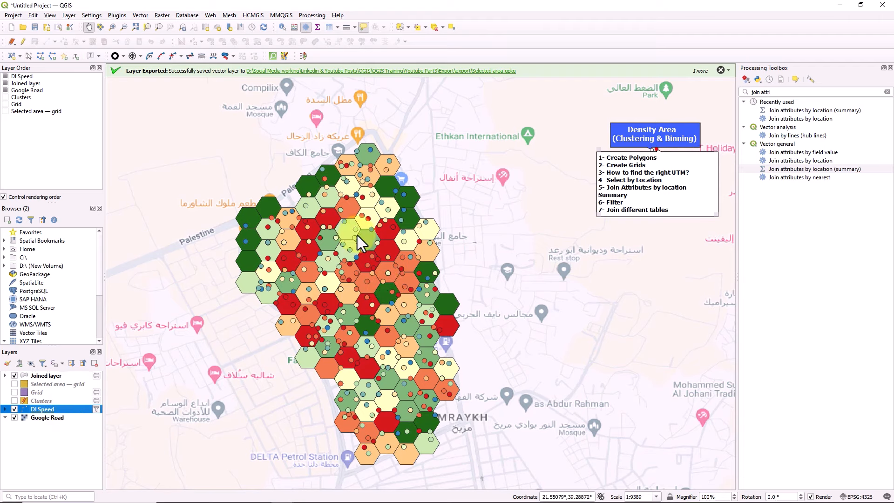
{"action": "right_click", "coordinate": [71, 408]}
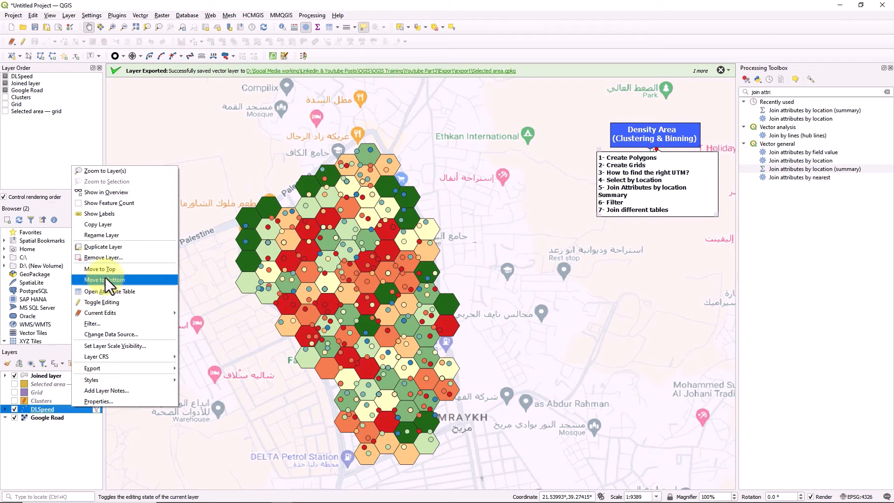
{"action": "key", "text": "Escape"}
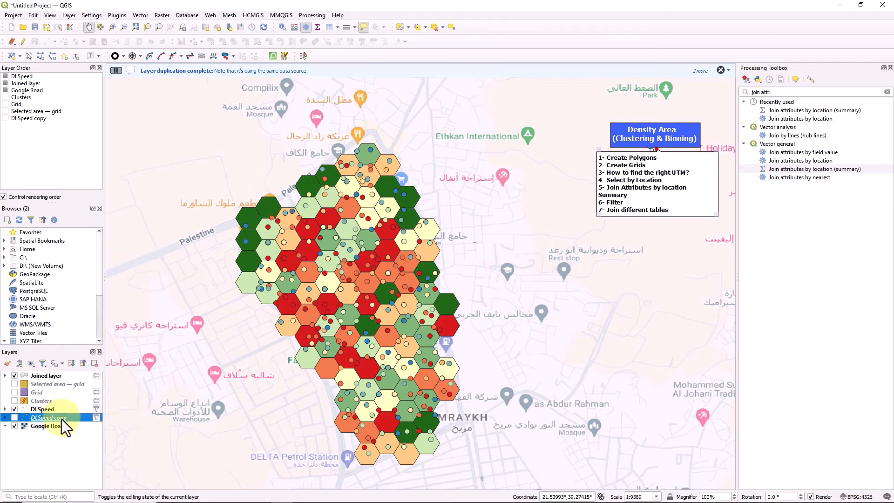
Change the DLSpeed copy layer's filter expression to "BM" = 'Post', test the query and apply it
{"action": "right_click", "coordinate": [62, 419]}
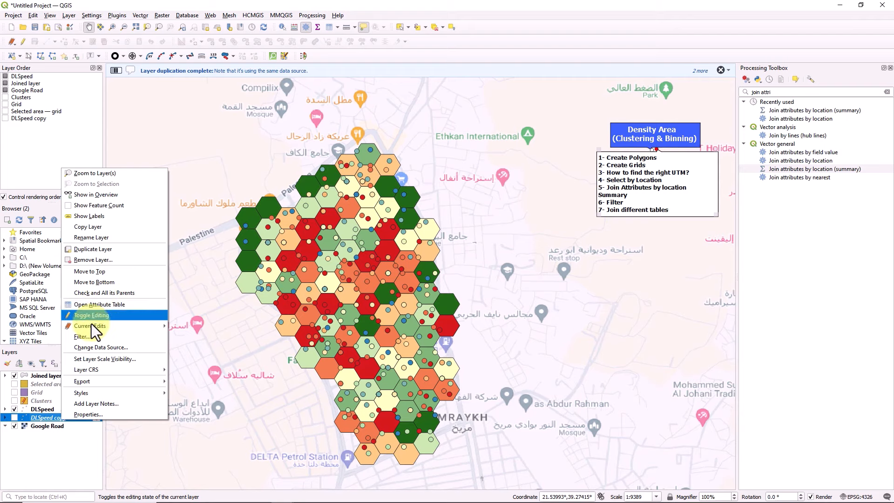
{"action": "left_click", "coordinate": [89, 336]}
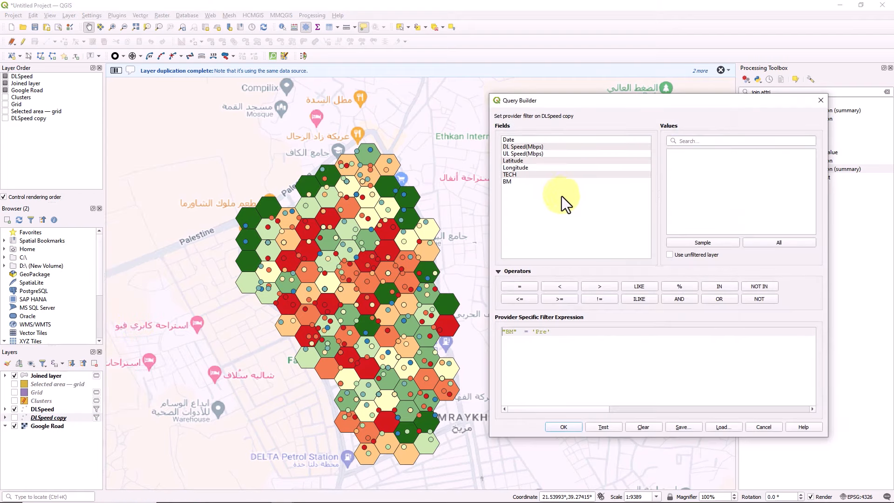
{"action": "double_click", "coordinate": [545, 332]}
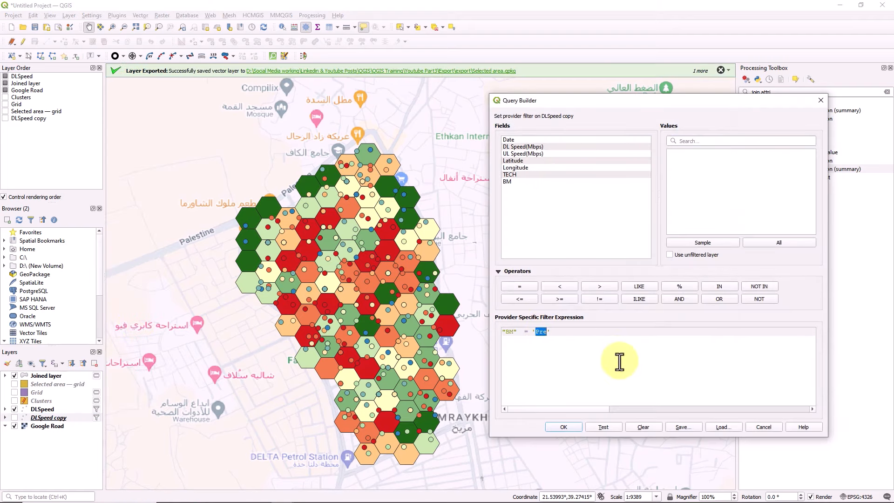
{"action": "key", "text": "Caps_Lock"}
{"action": "type", "text": "P"}
{"action": "key", "text": "Caps_Lock"}
{"action": "type", "text": "ost"}
{"action": "left_click", "coordinate": [505, 182]}
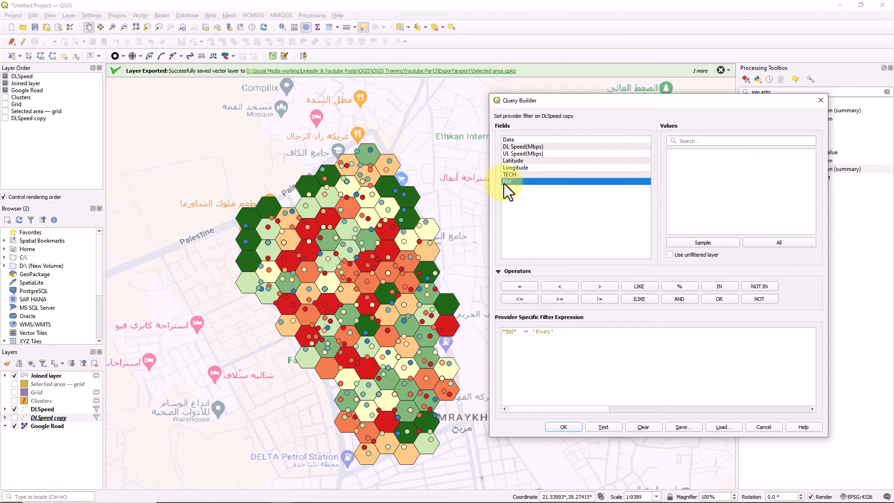
{"action": "left_click", "coordinate": [719, 244]}
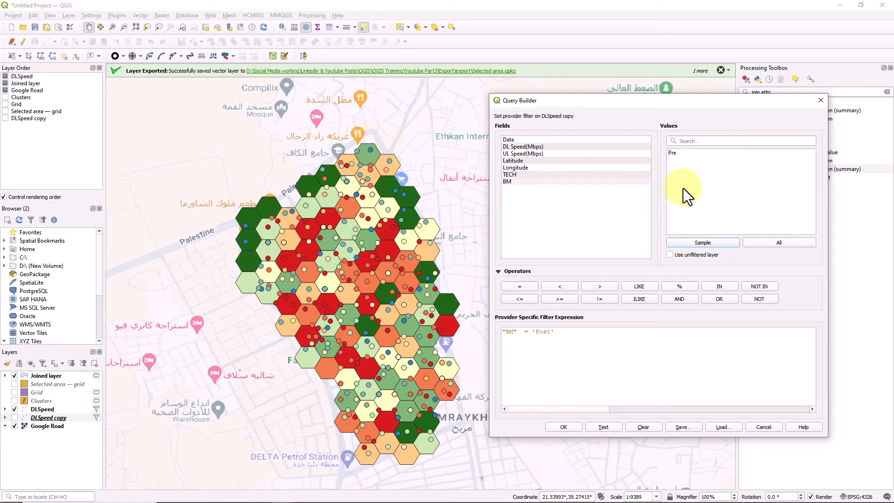
{"action": "left_click", "coordinate": [596, 426]}
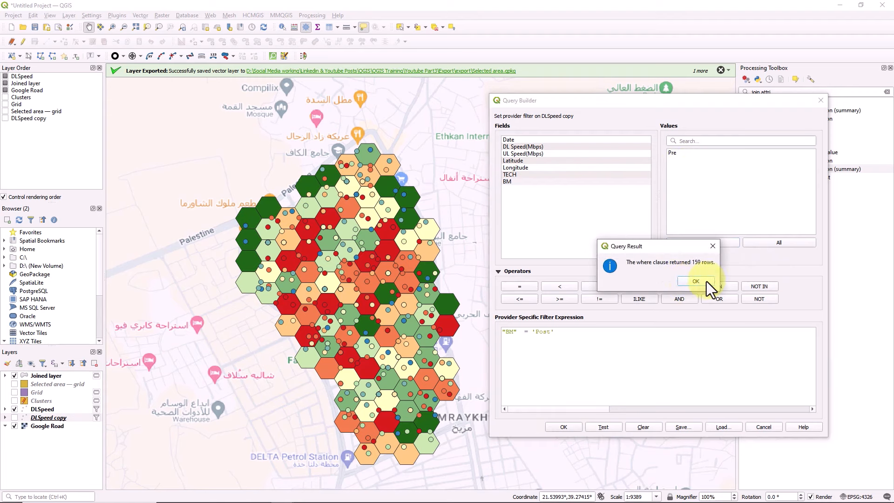
{"action": "left_click", "coordinate": [695, 281]}
{"action": "left_click", "coordinate": [562, 428]}
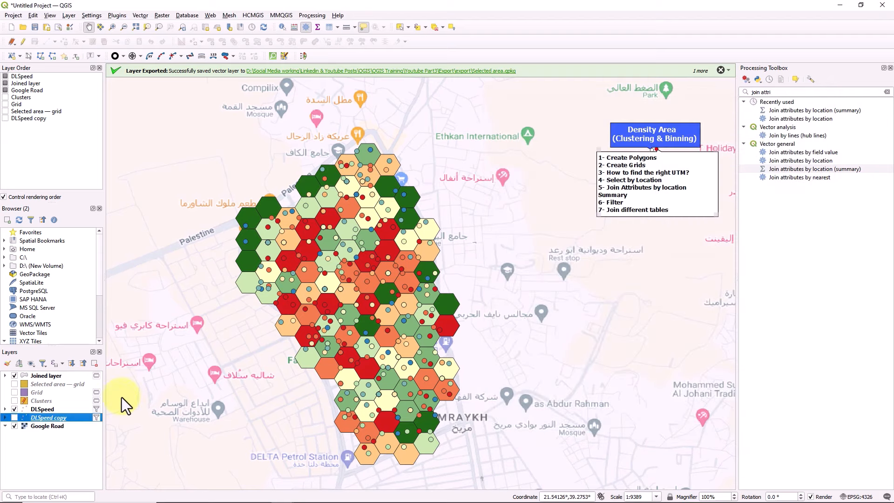
Hide DLSpeed, show DLSpeed copy, and move DLSpeed copy above Joined layer in the layer order
{"action": "left_click", "coordinate": [14, 409]}
{"action": "left_click", "coordinate": [15, 417]}
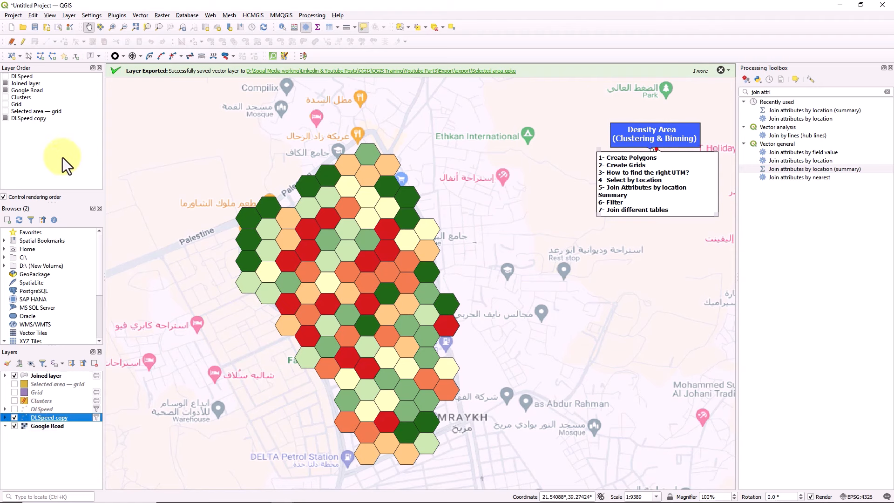
{"action": "left_click_drag", "start_coordinate": [40, 122], "coordinate": [42, 86]}
{"action": "left_click", "coordinate": [34, 119]}
{"action": "left_click_drag", "start_coordinate": [32, 118], "coordinate": [47, 80]}
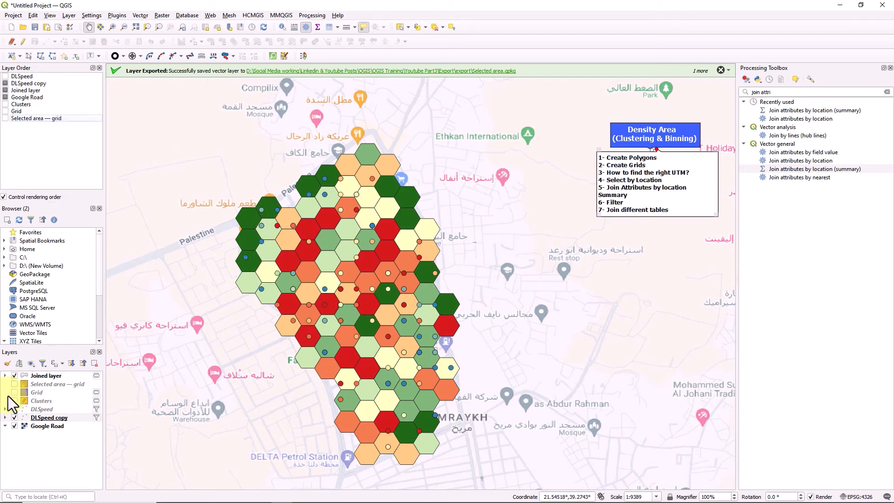
Compare the DLSpeed and DLSpeed copy points over the hexagons and hide both point layers
{"action": "left_click", "coordinate": [14, 409]}
{"action": "left_click", "coordinate": [13, 409]}
{"action": "left_click", "coordinate": [14, 409]}
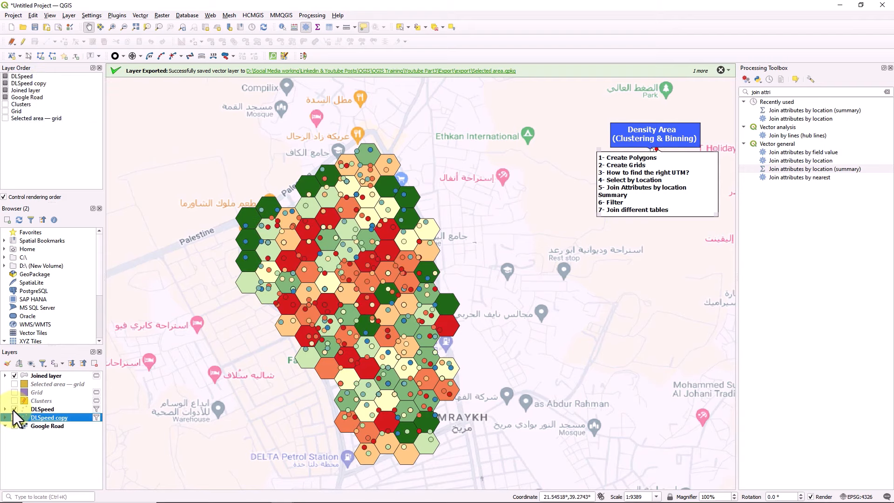
{"action": "left_click", "coordinate": [13, 410]}
{"action": "left_click", "coordinate": [14, 417]}
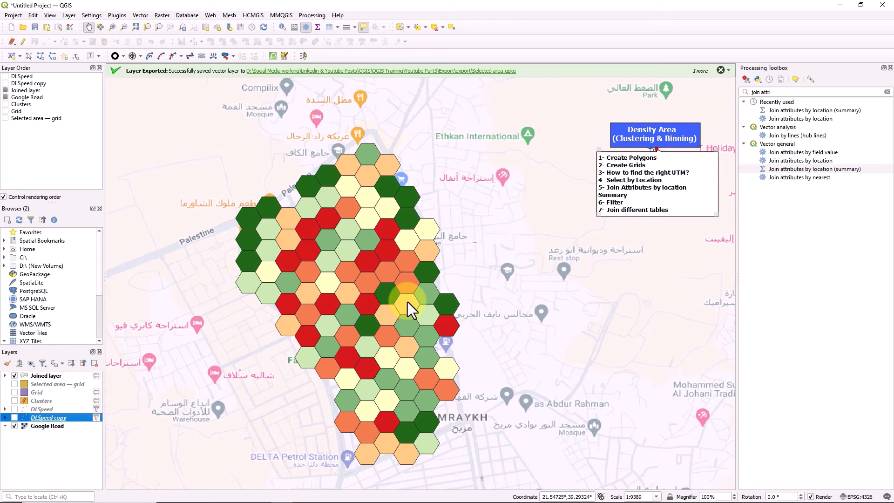
Look at the Joins settings in the Joined layer's properties and close them without changes
{"action": "right_click", "coordinate": [50, 377]}
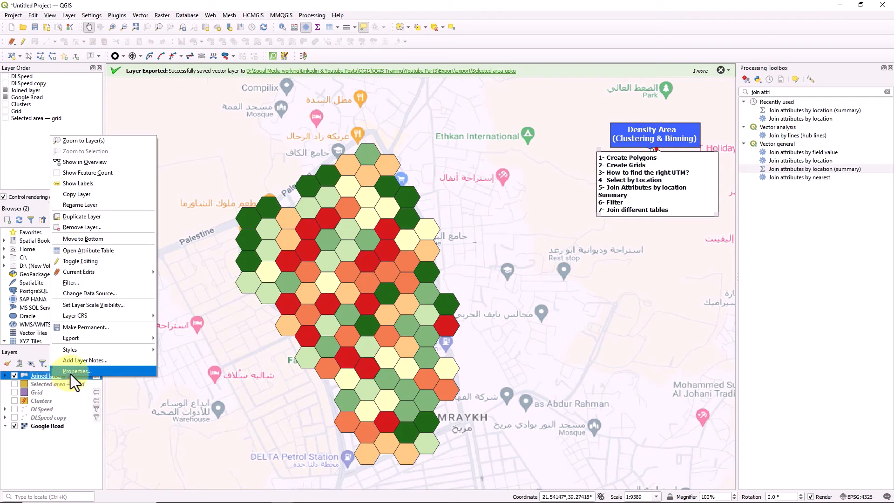
{"action": "left_click", "coordinate": [71, 373]}
{"action": "double_click", "coordinate": [66, 375]}
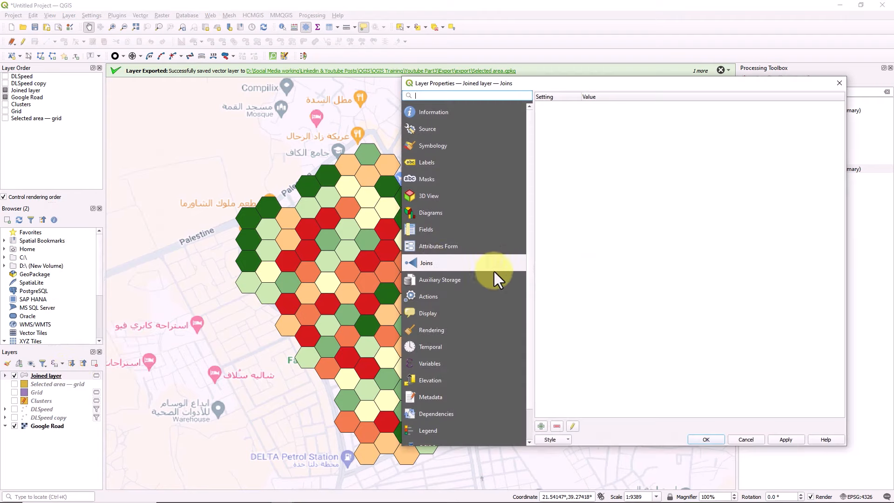
{"action": "left_click", "coordinate": [738, 439]}
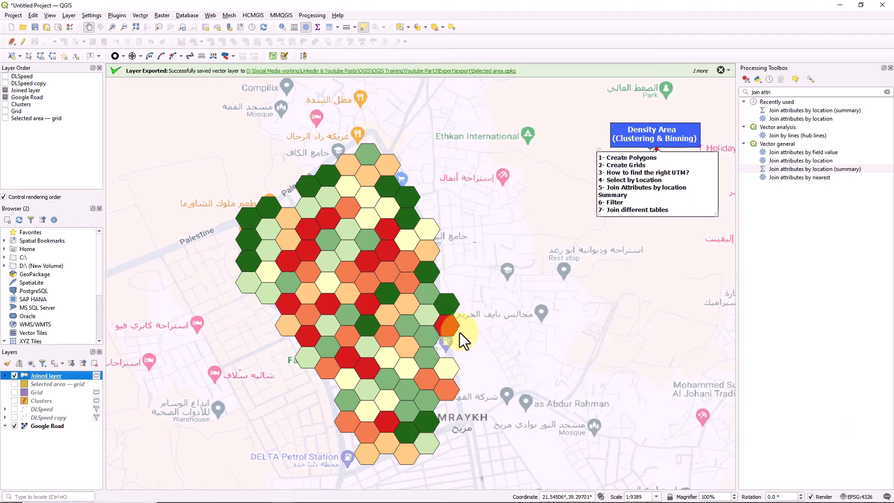